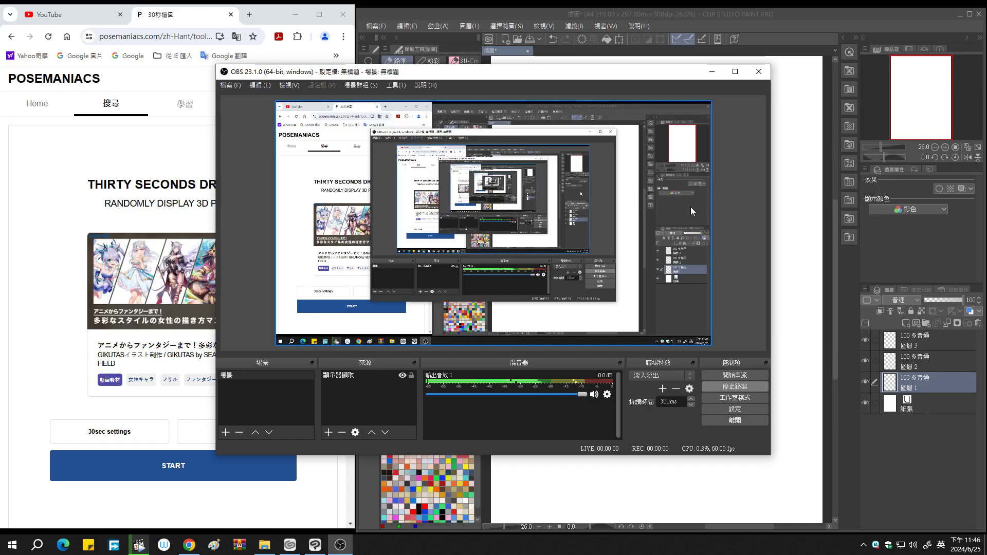
- Start the PoseManiacs 30-second pose timer beside the blank Clip Studio Paint canvas
{"action": "left_click", "coordinate": [709, 73]}
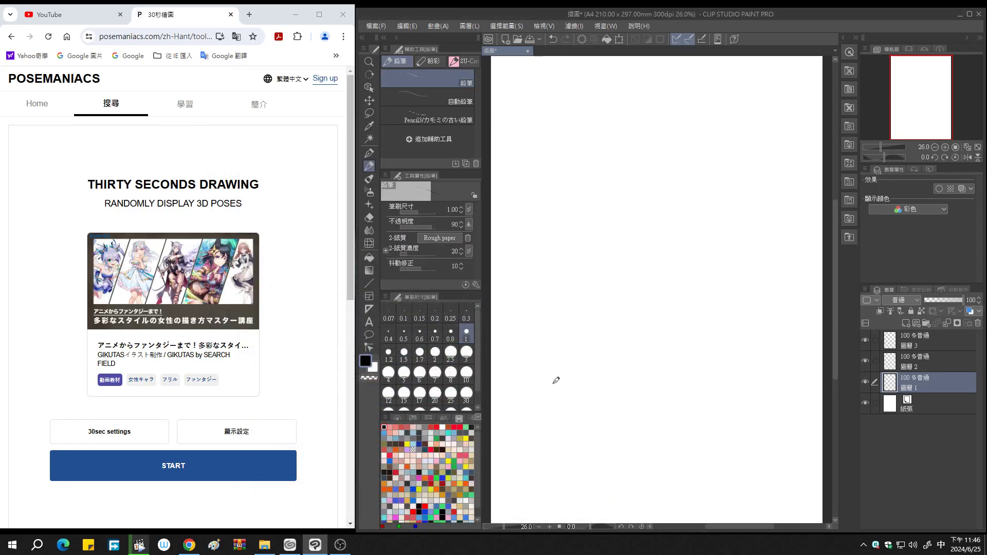
{"action": "left_click", "coordinate": [238, 461]}
{"action": "left_click", "coordinate": [624, 288]}
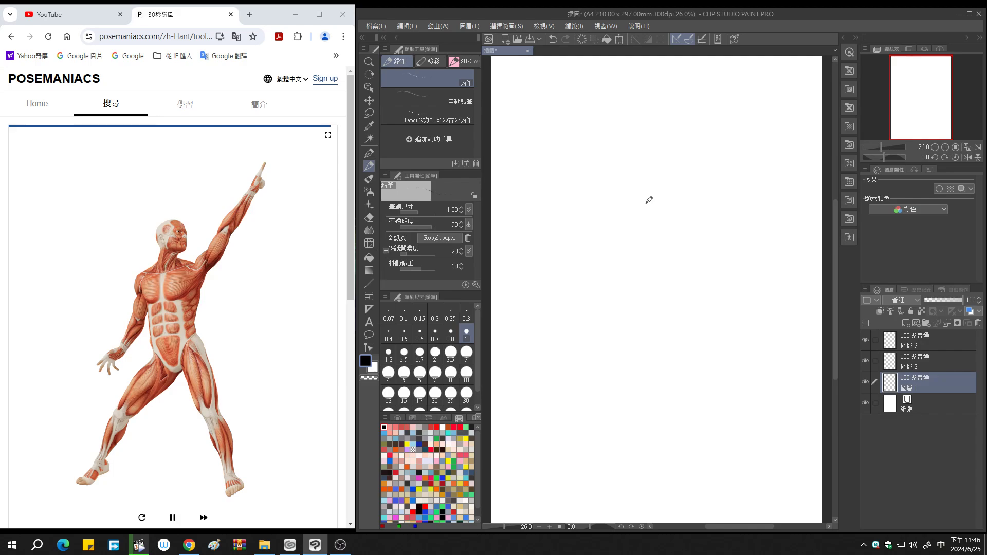
- Sketch the pointing figure's head, shoulder line and raised arm, undoing a misplaced hand stroke
{"action": "mouse_move", "coordinate": [649, 191]}
{"action": "left_mouse_down"}
{"action": "mouse_move", "coordinate": [647, 210]}
{"action": "mouse_move", "coordinate": [666, 206]}
{"action": "mouse_move", "coordinate": [657, 224]}
{"action": "mouse_move", "coordinate": [642, 226]}
{"action": "mouse_move", "coordinate": [673, 234]}
{"action": "left_mouse_up"}
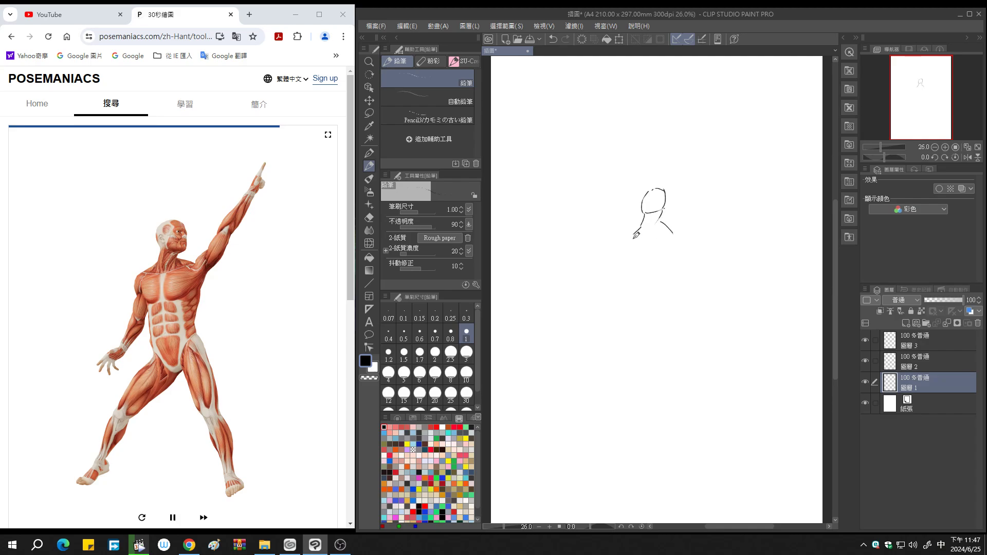
{"action": "mouse_move", "coordinate": [651, 236]}
{"action": "left_mouse_down"}
{"action": "mouse_move", "coordinate": [636, 255]}
{"action": "mouse_move", "coordinate": [682, 251]}
{"action": "mouse_move", "coordinate": [718, 203]}
{"action": "mouse_move", "coordinate": [714, 220]}
{"action": "mouse_move", "coordinate": [737, 159]}
{"action": "mouse_move", "coordinate": [738, 170]}
{"action": "left_mouse_up"}
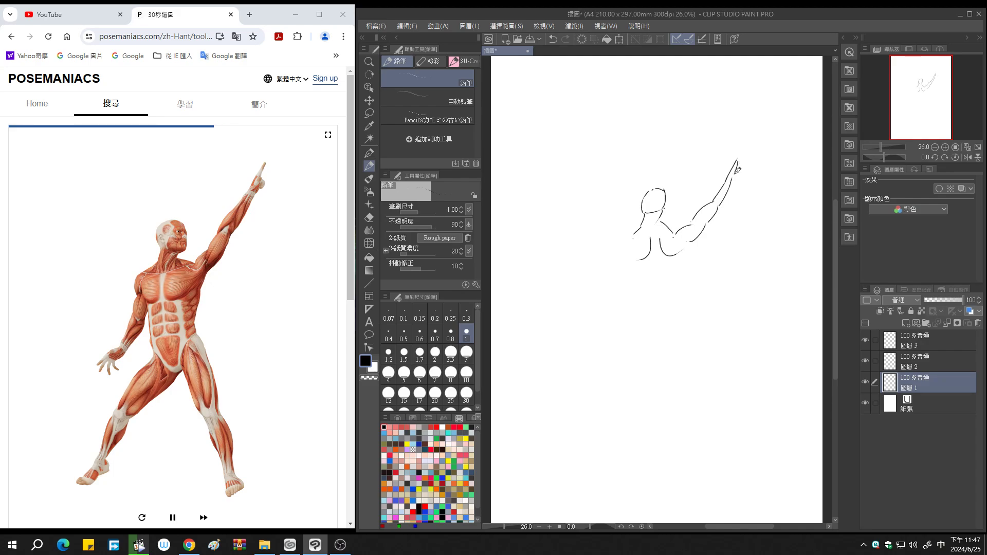
{"action": "left_click_drag", "start_coordinate": [736, 170], "coordinate": [738, 176]}
{"action": "mouse_move", "coordinate": [637, 233]}
{"action": "left_mouse_down"}
{"action": "mouse_move", "coordinate": [629, 284]}
{"action": "mouse_move", "coordinate": [622, 305]}
{"action": "mouse_move", "coordinate": [612, 304]}
{"action": "left_mouse_up"}
{"action": "key", "text": "ctrl+z"}
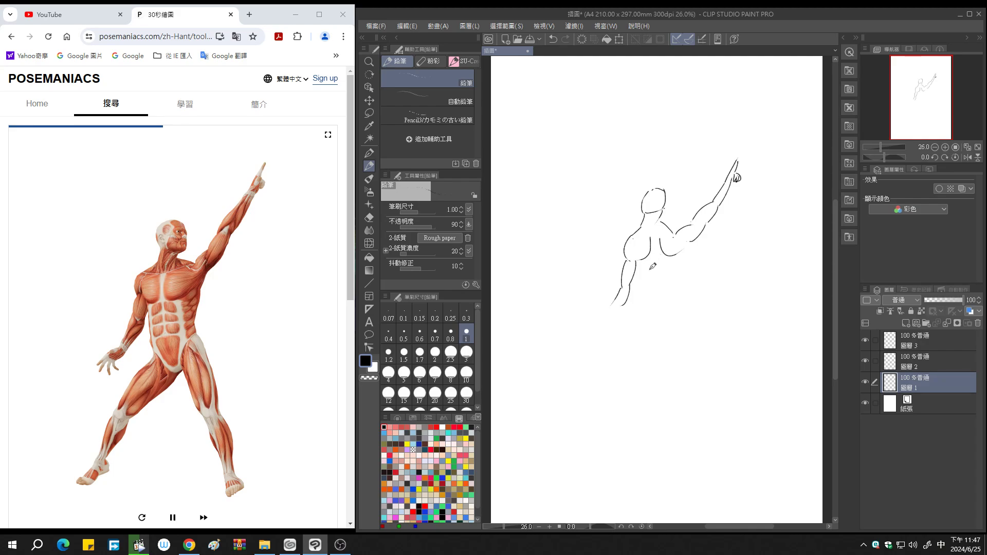
- Add the torso side, forearm underside and both legs of the pointing figure
{"action": "left_click_drag", "start_coordinate": [646, 259], "coordinate": [647, 308]}
{"action": "mouse_move", "coordinate": [683, 250]}
{"action": "left_mouse_down"}
{"action": "mouse_move", "coordinate": [694, 243]}
{"action": "mouse_move", "coordinate": [683, 289]}
{"action": "mouse_move", "coordinate": [664, 311]}
{"action": "mouse_move", "coordinate": [675, 347]}
{"action": "left_mouse_up"}
{"action": "mouse_move", "coordinate": [675, 297]}
{"action": "left_mouse_down"}
{"action": "mouse_move", "coordinate": [698, 376]}
{"action": "mouse_move", "coordinate": [685, 394]}
{"action": "mouse_move", "coordinate": [705, 386]}
{"action": "left_mouse_up"}
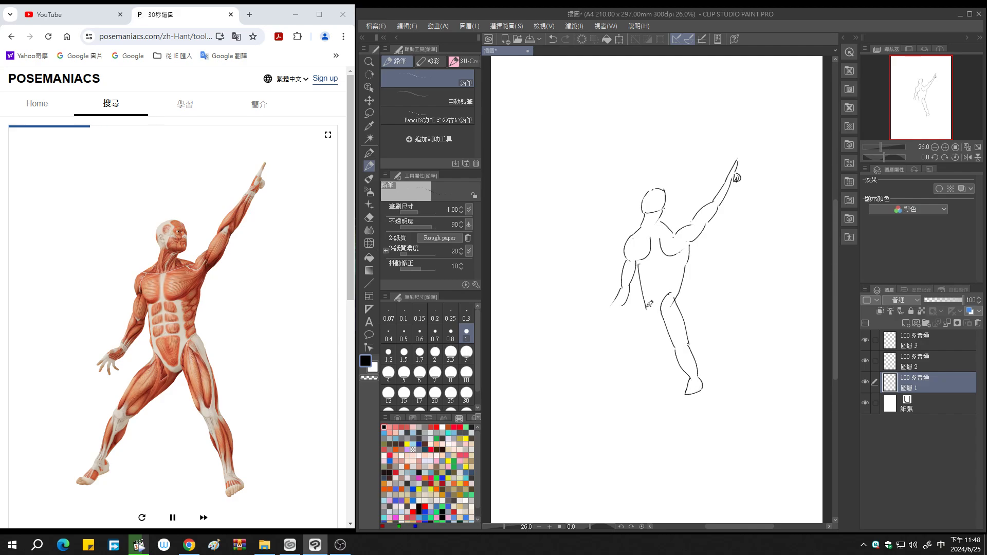
{"action": "mouse_move", "coordinate": [651, 306]}
{"action": "left_mouse_down"}
{"action": "mouse_move", "coordinate": [634, 343]}
{"action": "mouse_move", "coordinate": [642, 358]}
{"action": "mouse_move", "coordinate": [619, 374]}
{"action": "mouse_move", "coordinate": [633, 380]}
{"action": "mouse_move", "coordinate": [599, 397]}
{"action": "mouse_move", "coordinate": [632, 386]}
{"action": "left_mouse_up"}
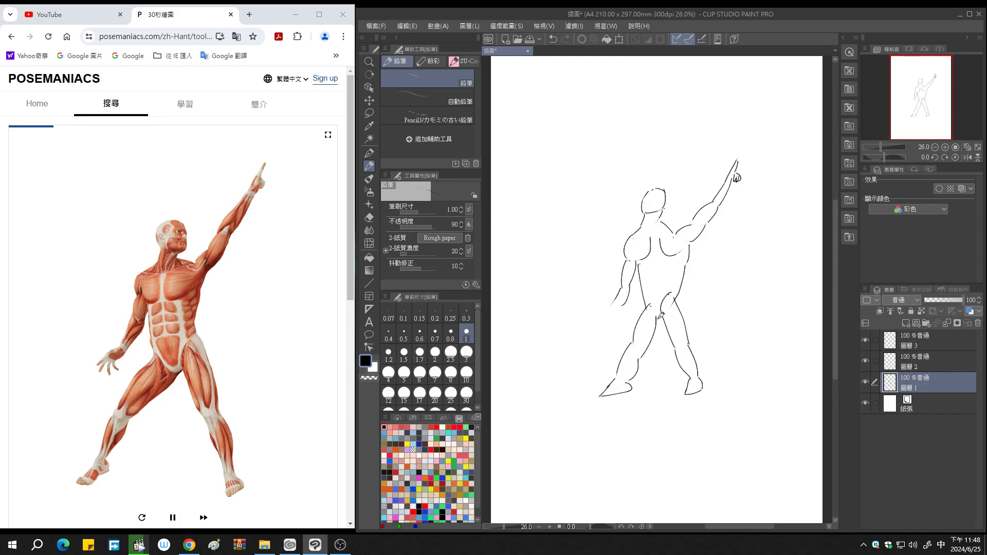
{"action": "mouse_move", "coordinate": [660, 318]}
{"action": "left_mouse_down"}
{"action": "mouse_move", "coordinate": [665, 302]}
{"action": "mouse_move", "coordinate": [607, 306]}
{"action": "mouse_move", "coordinate": [603, 319]}
{"action": "mouse_move", "coordinate": [622, 316]}
{"action": "left_mouse_up"}
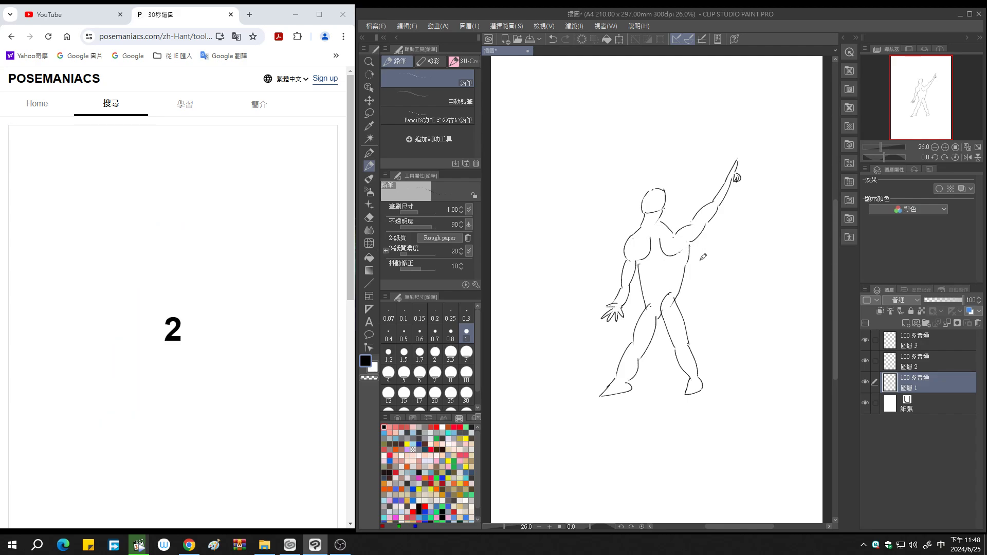
- Hide 圖層 1 and, on 圖層 2, sketch the raised arms, shoulder, neck and head
{"action": "left_click", "coordinate": [866, 383]}
{"action": "left_click", "coordinate": [895, 367]}
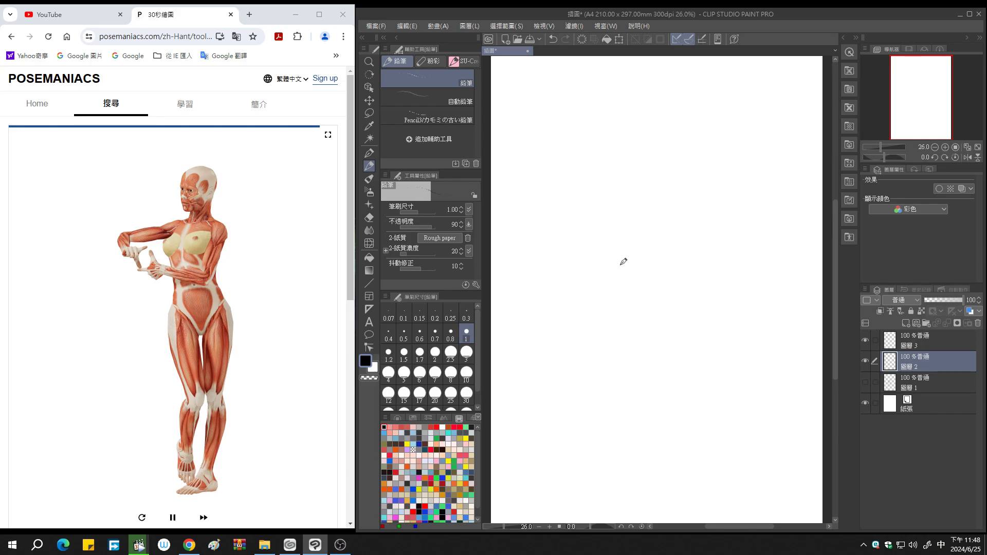
{"action": "mouse_move", "coordinate": [626, 235]}
{"action": "left_mouse_down"}
{"action": "mouse_move", "coordinate": [610, 244]}
{"action": "mouse_move", "coordinate": [614, 216]}
{"action": "mouse_move", "coordinate": [624, 224]}
{"action": "mouse_move", "coordinate": [660, 212]}
{"action": "left_mouse_up"}
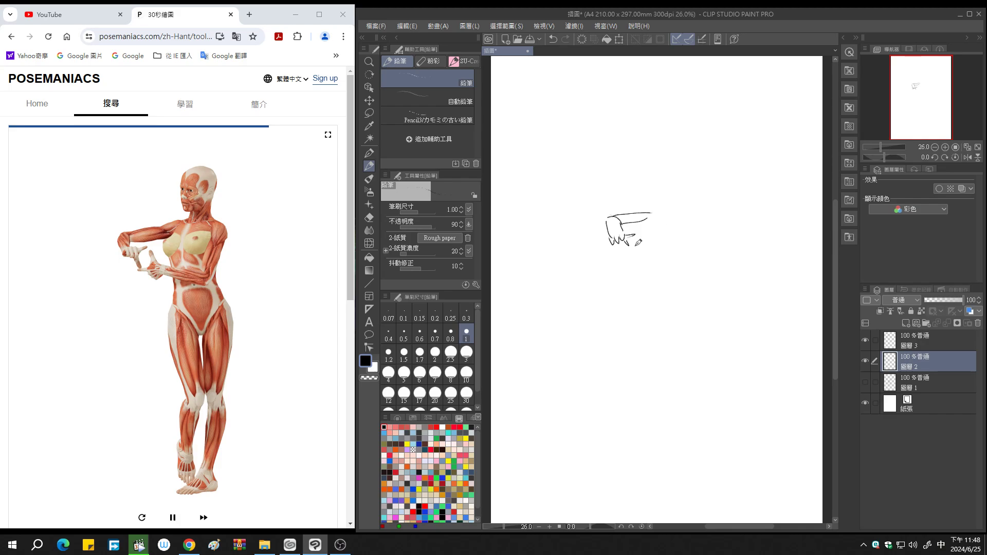
{"action": "mouse_move", "coordinate": [635, 249]}
{"action": "left_mouse_down"}
{"action": "mouse_move", "coordinate": [618, 255]}
{"action": "mouse_move", "coordinate": [669, 265]}
{"action": "mouse_move", "coordinate": [671, 253]}
{"action": "mouse_move", "coordinate": [675, 267]}
{"action": "left_mouse_up"}
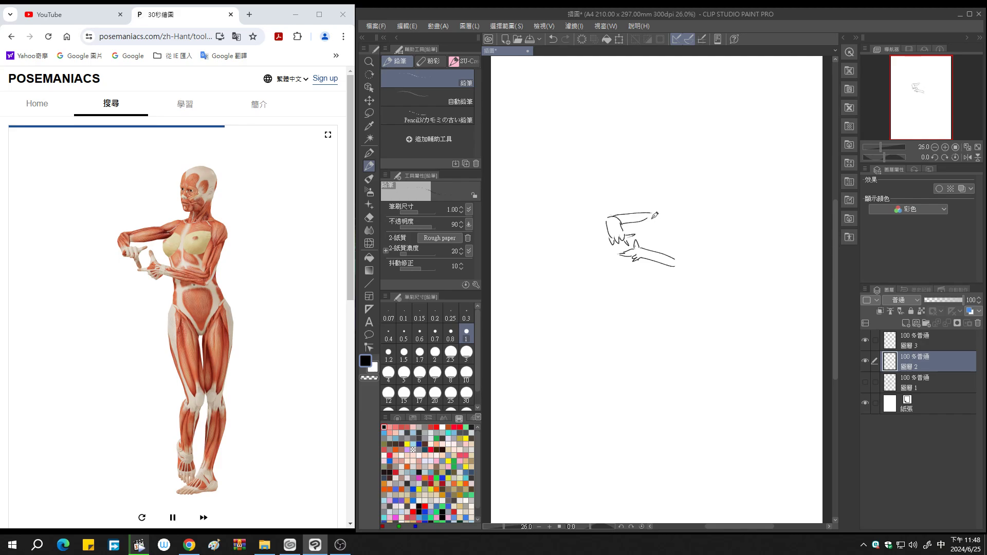
{"action": "mouse_move", "coordinate": [648, 217]}
{"action": "left_mouse_down"}
{"action": "mouse_move", "coordinate": [667, 251]}
{"action": "mouse_move", "coordinate": [686, 218]}
{"action": "mouse_move", "coordinate": [697, 231]}
{"action": "mouse_move", "coordinate": [683, 251]}
{"action": "mouse_move", "coordinate": [692, 257]}
{"action": "mouse_move", "coordinate": [675, 267]}
{"action": "left_mouse_up"}
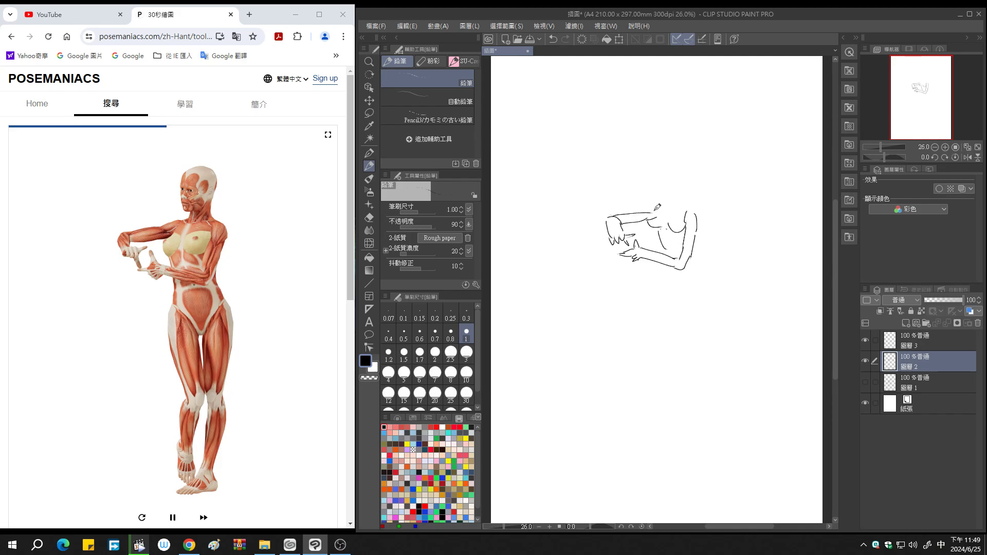
{"action": "mouse_move", "coordinate": [672, 196]}
{"action": "left_mouse_down"}
{"action": "mouse_move", "coordinate": [658, 210]}
{"action": "mouse_move", "coordinate": [697, 211]}
{"action": "left_mouse_up"}
{"action": "mouse_move", "coordinate": [682, 169]}
{"action": "left_mouse_down"}
{"action": "mouse_move", "coordinate": [683, 193]}
{"action": "mouse_move", "coordinate": [663, 173]}
{"action": "left_mouse_up"}
{"action": "left_click_drag", "start_coordinate": [662, 172], "coordinate": [668, 197]}
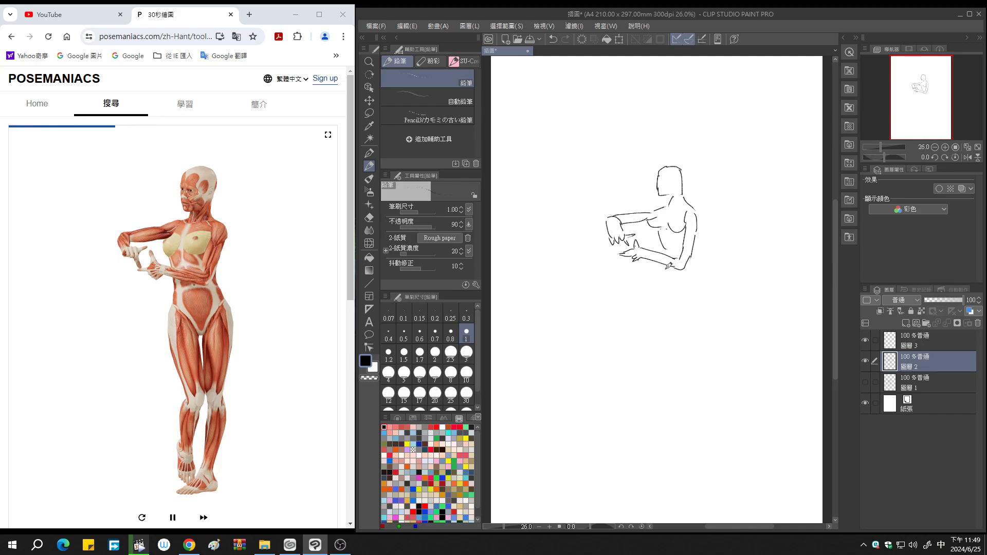
- Sketch the second figure's back, hips, legs and feet, then hide 圖層 2
{"action": "left_click_drag", "start_coordinate": [670, 270], "coordinate": [669, 291]}
{"action": "left_click_drag", "start_coordinate": [694, 255], "coordinate": [700, 290]}
{"action": "left_click_drag", "start_coordinate": [670, 288], "coordinate": [672, 330]}
{"action": "mouse_move", "coordinate": [687, 289]}
{"action": "left_mouse_down"}
{"action": "mouse_move", "coordinate": [685, 329]}
{"action": "mouse_move", "coordinate": [691, 293]}
{"action": "left_mouse_up"}
{"action": "left_click_drag", "start_coordinate": [702, 291], "coordinate": [690, 375]}
{"action": "left_click_drag", "start_coordinate": [701, 333], "coordinate": [698, 377]}
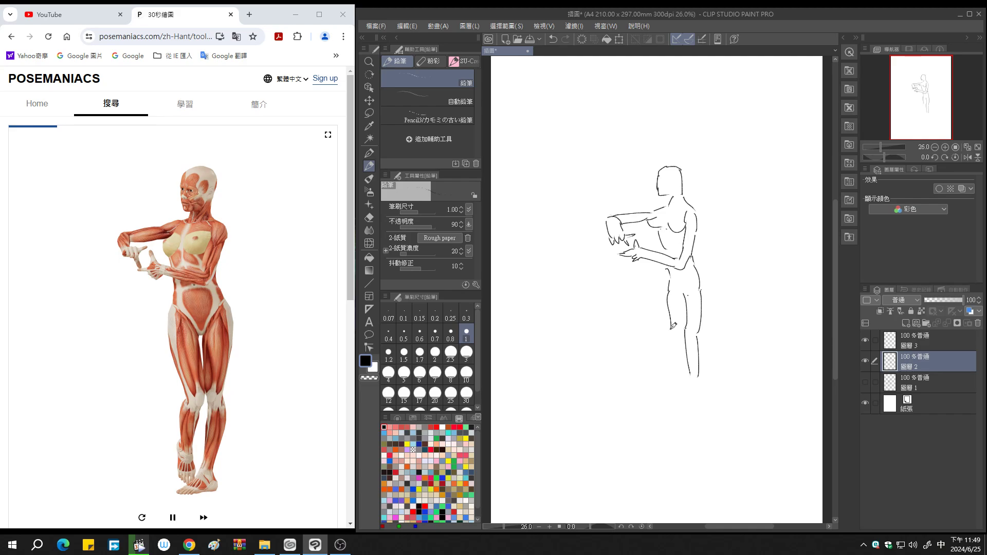
{"action": "left_click_drag", "start_coordinate": [670, 330], "coordinate": [671, 391]}
{"action": "mouse_move", "coordinate": [688, 372]}
{"action": "left_mouse_down"}
{"action": "mouse_move", "coordinate": [674, 416]}
{"action": "mouse_move", "coordinate": [662, 397]}
{"action": "mouse_move", "coordinate": [686, 411]}
{"action": "left_mouse_up"}
{"action": "mouse_move", "coordinate": [701, 370]}
{"action": "left_mouse_down"}
{"action": "mouse_move", "coordinate": [697, 413]}
{"action": "mouse_move", "coordinate": [678, 426]}
{"action": "mouse_move", "coordinate": [705, 422]}
{"action": "mouse_move", "coordinate": [701, 407]}
{"action": "left_mouse_up"}
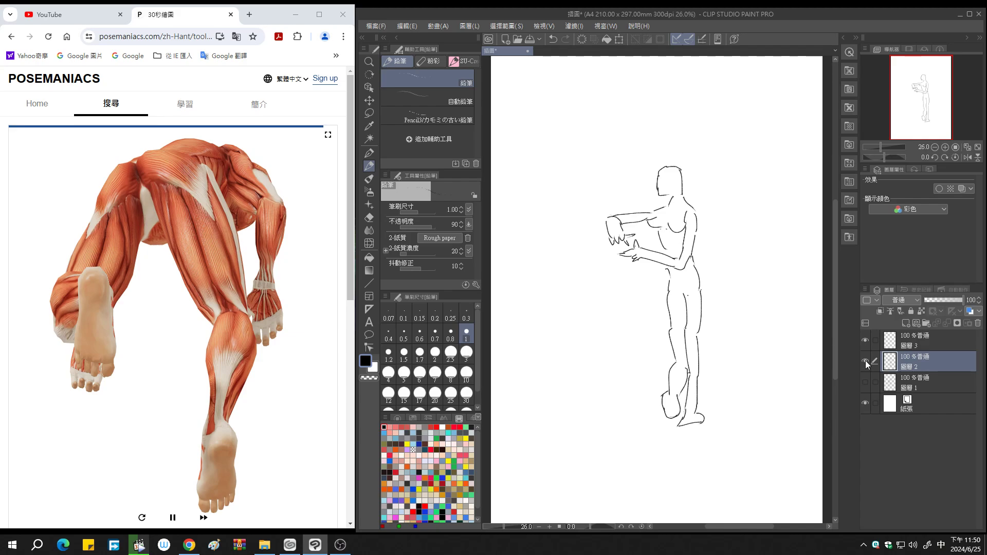
{"action": "left_click", "coordinate": [866, 362]}
- On 圖層 3, sketch the bent-over figure's feet, both legs and the hip curve
{"action": "left_click", "coordinate": [905, 346]}
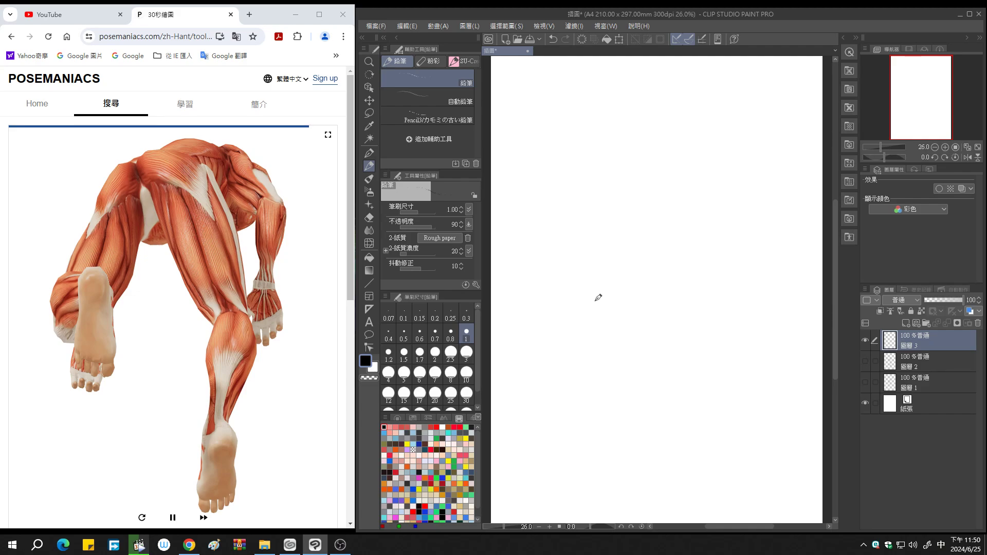
{"action": "left_click_drag", "start_coordinate": [612, 289], "coordinate": [603, 328]}
{"action": "mouse_move", "coordinate": [613, 290]}
{"action": "left_mouse_down"}
{"action": "mouse_move", "coordinate": [620, 309]}
{"action": "mouse_move", "coordinate": [609, 327]}
{"action": "left_mouse_up"}
{"action": "mouse_move", "coordinate": [608, 287]}
{"action": "left_mouse_down"}
{"action": "mouse_move", "coordinate": [594, 280]}
{"action": "mouse_move", "coordinate": [589, 303]}
{"action": "mouse_move", "coordinate": [603, 307]}
{"action": "mouse_move", "coordinate": [626, 264]}
{"action": "mouse_move", "coordinate": [592, 272]}
{"action": "left_mouse_up"}
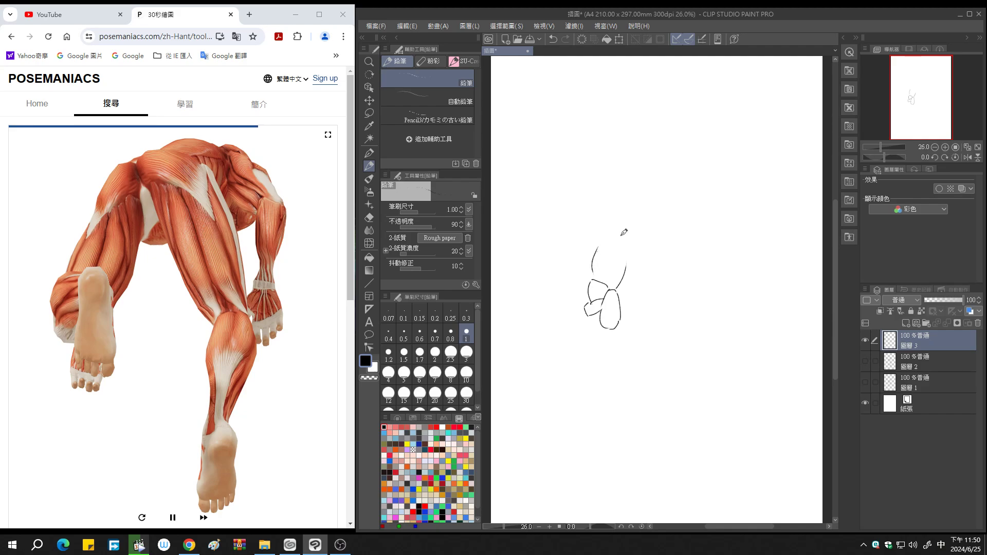
{"action": "left_click_drag", "start_coordinate": [623, 230], "coordinate": [627, 263]}
{"action": "mouse_move", "coordinate": [613, 210]}
{"action": "left_mouse_down"}
{"action": "mouse_move", "coordinate": [601, 213]}
{"action": "mouse_move", "coordinate": [595, 244]}
{"action": "left_mouse_up"}
{"action": "mouse_move", "coordinate": [616, 209]}
{"action": "left_mouse_down"}
{"action": "mouse_move", "coordinate": [635, 197]}
{"action": "mouse_move", "coordinate": [627, 237]}
{"action": "left_mouse_up"}
{"action": "left_click_drag", "start_coordinate": [638, 204], "coordinate": [649, 230]}
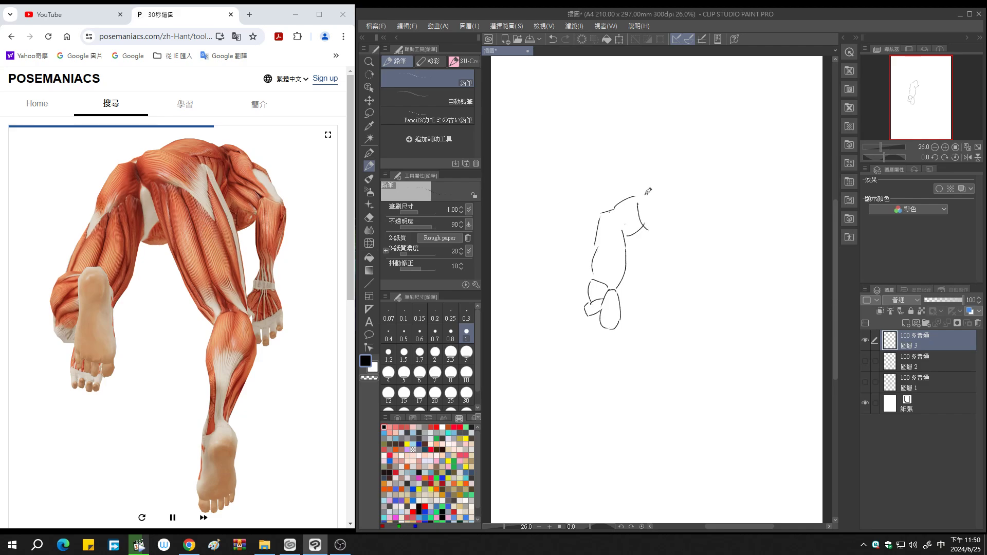
{"action": "mouse_move", "coordinate": [638, 197]}
{"action": "left_mouse_down"}
{"action": "mouse_move", "coordinate": [666, 197]}
{"action": "mouse_move", "coordinate": [677, 282]}
{"action": "left_mouse_up"}
{"action": "mouse_move", "coordinate": [681, 239]}
{"action": "left_mouse_down"}
{"action": "mouse_move", "coordinate": [691, 292]}
{"action": "mouse_move", "coordinate": [674, 316]}
{"action": "mouse_move", "coordinate": [693, 319]}
{"action": "mouse_move", "coordinate": [682, 336]}
{"action": "mouse_move", "coordinate": [686, 304]}
{"action": "mouse_move", "coordinate": [691, 319]}
{"action": "left_mouse_up"}
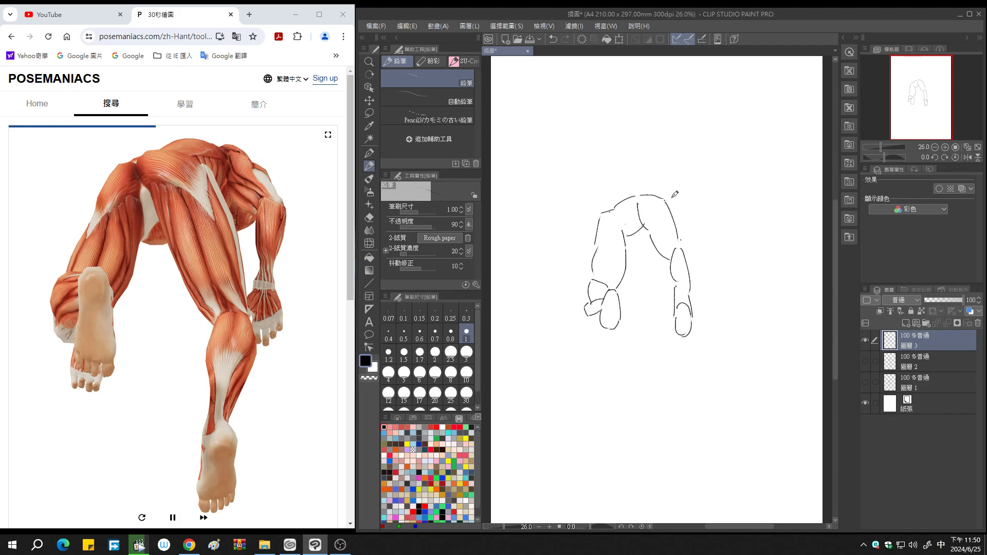
- Add the bent-over figure's torso, back and head outlines
{"action": "left_click_drag", "start_coordinate": [672, 199], "coordinate": [681, 184]}
{"action": "mouse_move", "coordinate": [666, 172]}
{"action": "left_mouse_down"}
{"action": "mouse_move", "coordinate": [662, 182]}
{"action": "mouse_move", "coordinate": [682, 183]}
{"action": "left_mouse_up"}
{"action": "mouse_move", "coordinate": [665, 158]}
{"action": "left_mouse_down"}
{"action": "mouse_move", "coordinate": [676, 153]}
{"action": "mouse_move", "coordinate": [702, 195]}
{"action": "mouse_move", "coordinate": [699, 234]}
{"action": "left_mouse_up"}
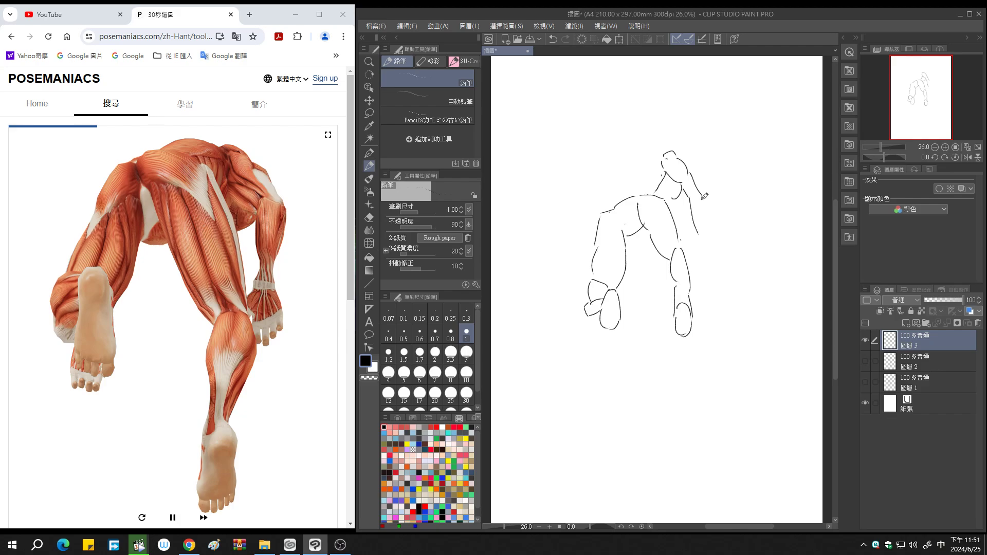
{"action": "mouse_move", "coordinate": [704, 197]}
{"action": "left_mouse_down"}
{"action": "mouse_move", "coordinate": [705, 235]}
{"action": "mouse_move", "coordinate": [693, 246]}
{"action": "mouse_move", "coordinate": [699, 260]}
{"action": "mouse_move", "coordinate": [714, 255]}
{"action": "left_mouse_up"}
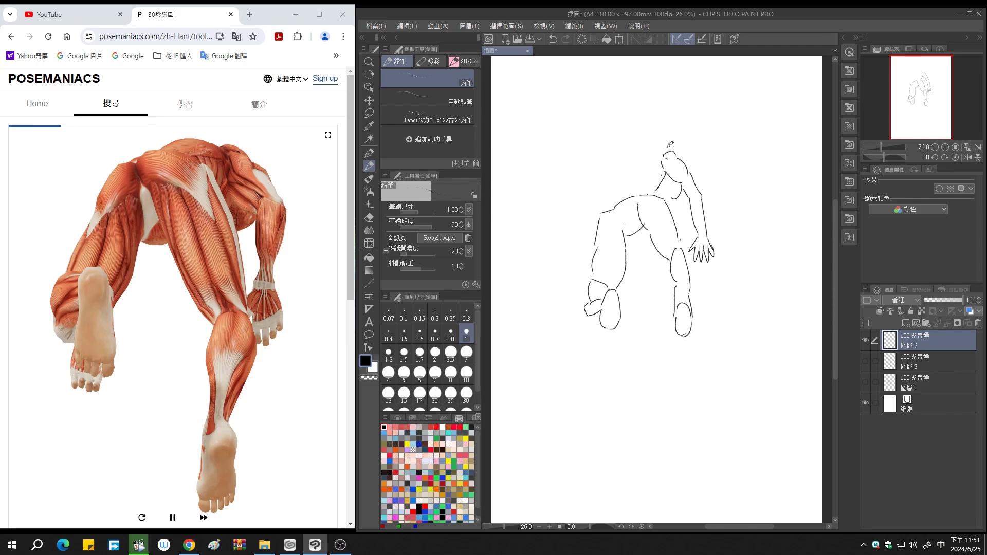
{"action": "left_click_drag", "start_coordinate": [674, 154], "coordinate": [634, 152]}
{"action": "left_click_drag", "start_coordinate": [627, 168], "coordinate": [634, 152]}
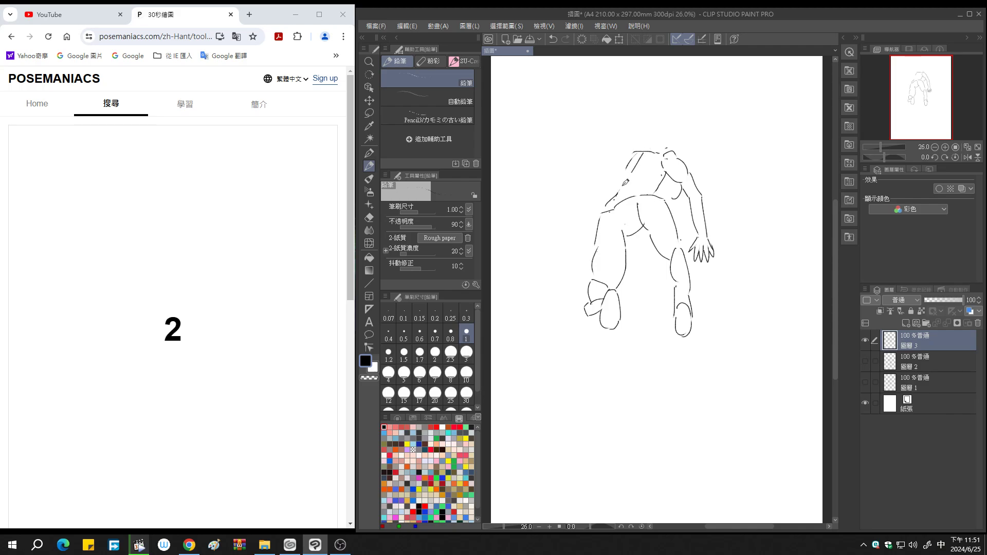
{"action": "left_click_drag", "start_coordinate": [643, 150], "coordinate": [610, 201]}
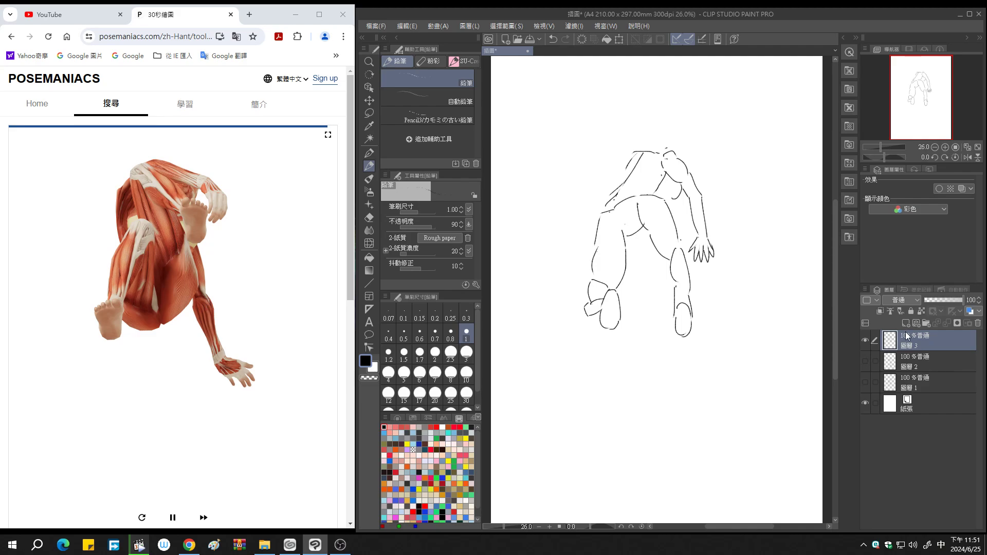
- Add layer 4, hide the third sketch, and sketch the crouching figure's knees and legs
{"action": "left_click", "coordinate": [906, 323]}
{"action": "left_click", "coordinate": [866, 361]}
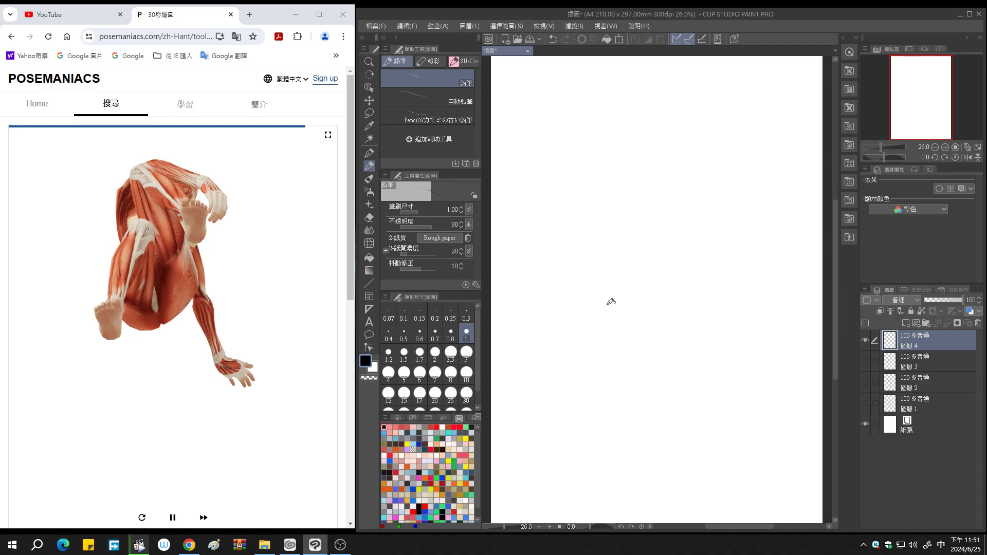
{"action": "mouse_move", "coordinate": [614, 301]}
{"action": "left_mouse_down"}
{"action": "mouse_move", "coordinate": [608, 329]}
{"action": "mouse_move", "coordinate": [621, 332]}
{"action": "mouse_move", "coordinate": [623, 302]}
{"action": "left_mouse_up"}
{"action": "mouse_move", "coordinate": [618, 261]}
{"action": "left_mouse_down"}
{"action": "mouse_move", "coordinate": [610, 301]}
{"action": "mouse_move", "coordinate": [632, 270]}
{"action": "mouse_move", "coordinate": [624, 256]}
{"action": "mouse_move", "coordinate": [618, 261]}
{"action": "left_mouse_up"}
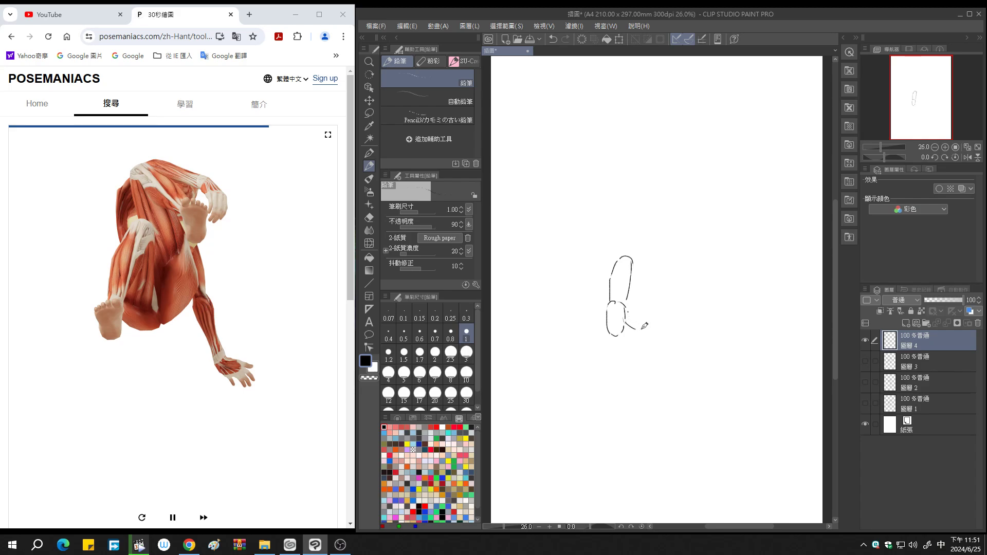
{"action": "mouse_move", "coordinate": [624, 312]}
{"action": "left_mouse_down"}
{"action": "mouse_move", "coordinate": [652, 318]}
{"action": "mouse_move", "coordinate": [672, 299]}
{"action": "left_mouse_up"}
{"action": "left_click_drag", "start_coordinate": [663, 258], "coordinate": [671, 300]}
{"action": "left_click_drag", "start_coordinate": [645, 267], "coordinate": [651, 324]}
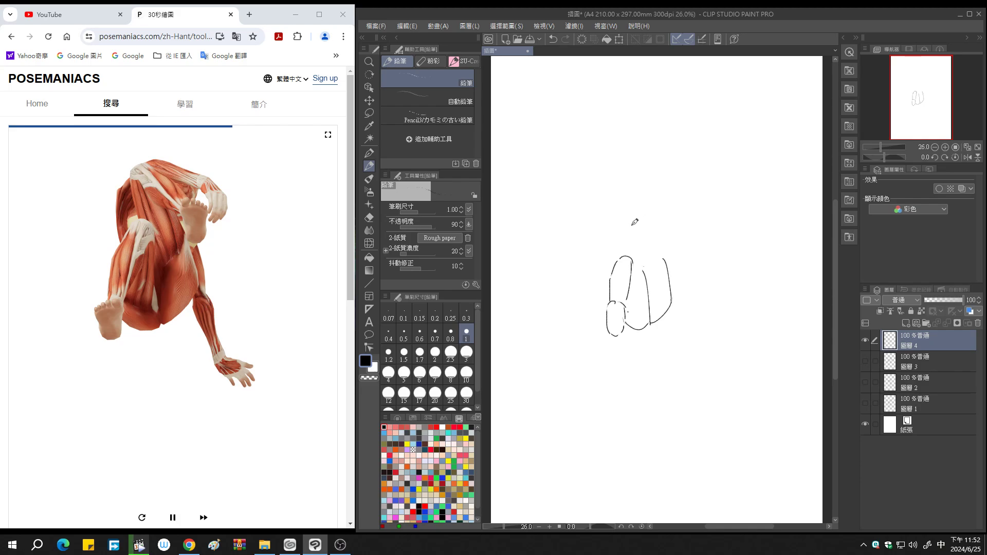
- Sketch the crouching figure's back, shoulders, tucked head, reaching arm and torso side
{"action": "left_click_drag", "start_coordinate": [630, 216], "coordinate": [639, 252]}
{"action": "mouse_move", "coordinate": [632, 219]}
{"action": "left_mouse_down"}
{"action": "mouse_move", "coordinate": [660, 236]}
{"action": "mouse_move", "coordinate": [679, 227]}
{"action": "left_mouse_up"}
{"action": "mouse_move", "coordinate": [671, 230]}
{"action": "left_mouse_down"}
{"action": "mouse_move", "coordinate": [680, 229]}
{"action": "mouse_move", "coordinate": [682, 246]}
{"action": "left_mouse_up"}
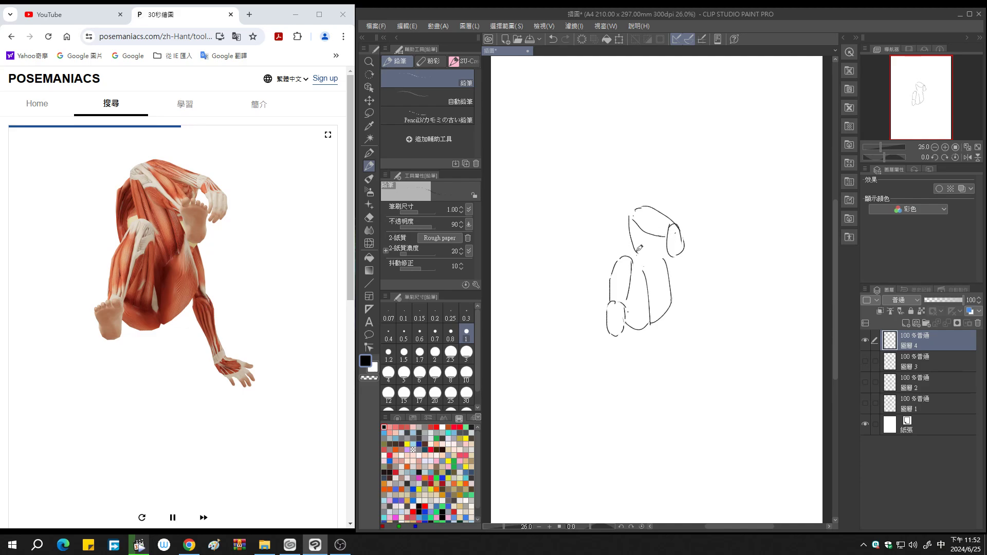
{"action": "left_click_drag", "start_coordinate": [636, 251], "coordinate": [639, 270]}
{"action": "left_click_drag", "start_coordinate": [612, 223], "coordinate": [621, 256]}
{"action": "left_click_drag", "start_coordinate": [615, 216], "coordinate": [629, 208]}
{"action": "left_click_drag", "start_coordinate": [660, 198], "coordinate": [708, 224]}
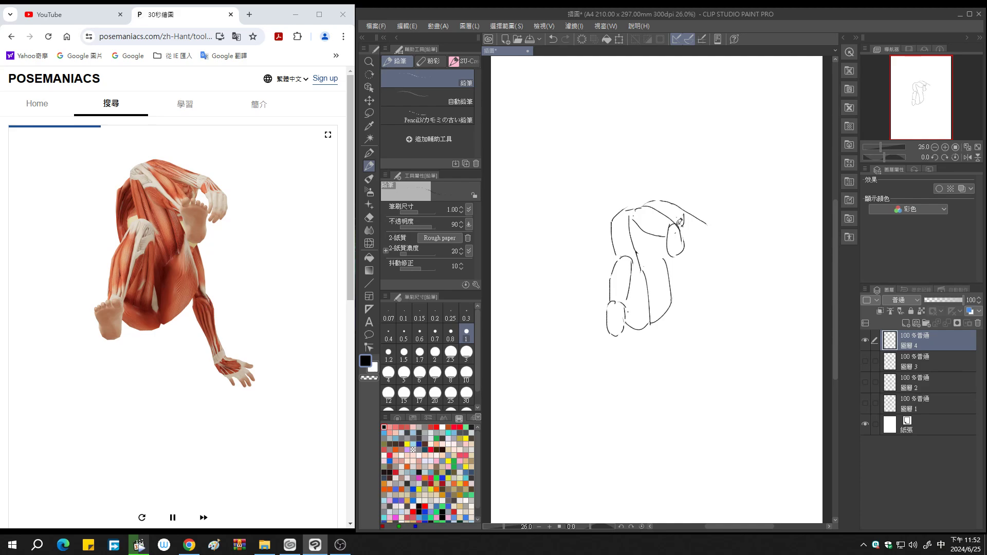
{"action": "mouse_move", "coordinate": [704, 227]}
{"action": "left_mouse_down"}
{"action": "mouse_move", "coordinate": [699, 239]}
{"action": "mouse_move", "coordinate": [700, 230]}
{"action": "left_mouse_up"}
{"action": "left_click_drag", "start_coordinate": [682, 252], "coordinate": [689, 335]}
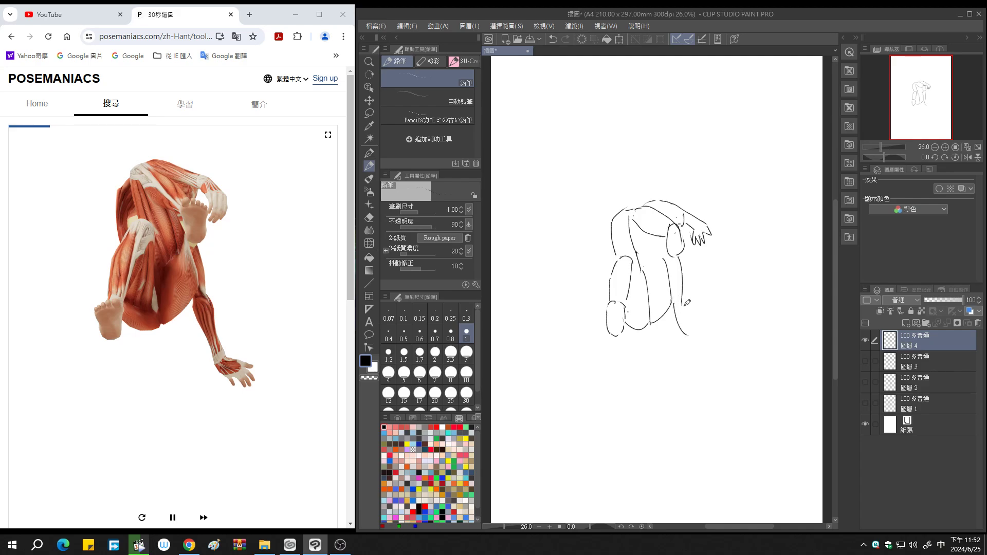
{"action": "mouse_move", "coordinate": [684, 301]}
{"action": "left_mouse_down"}
{"action": "mouse_move", "coordinate": [697, 349]}
{"action": "mouse_move", "coordinate": [716, 329]}
{"action": "mouse_move", "coordinate": [704, 339]}
{"action": "left_mouse_up"}
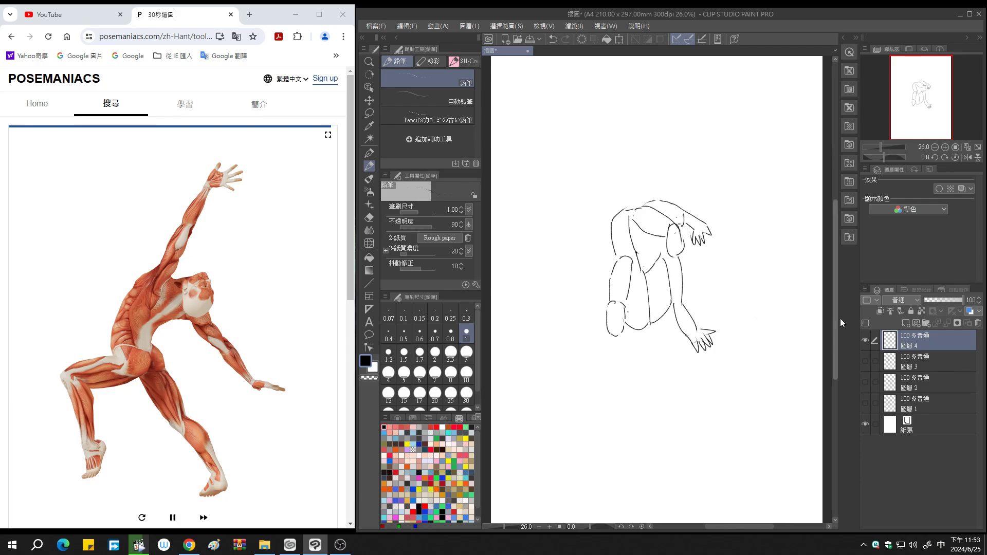
- Add layer 5, hide the crouching sketch, and draw the lunging figure's legs and hips
{"action": "left_click", "coordinate": [905, 324]}
{"action": "left_click", "coordinate": [866, 361]}
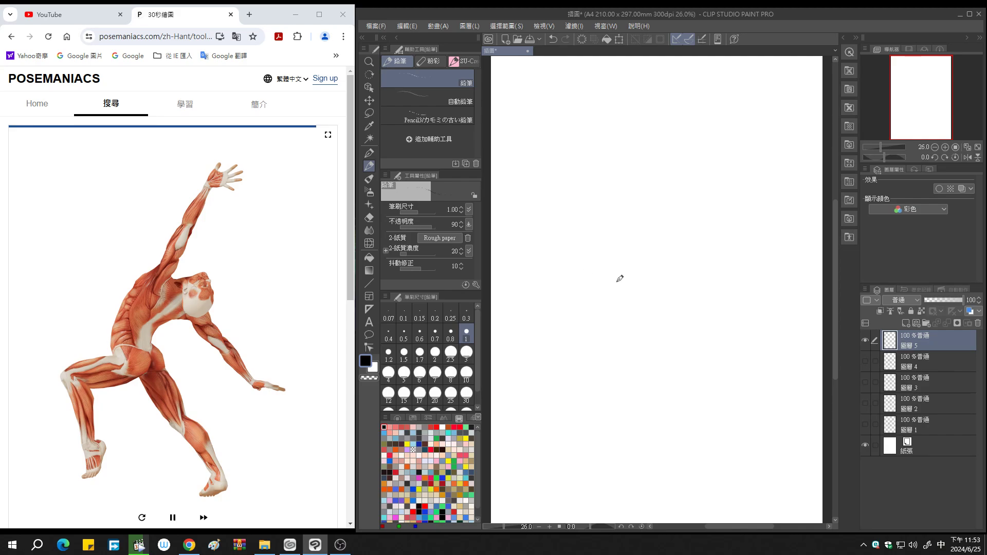
{"action": "mouse_move", "coordinate": [619, 287]}
{"action": "left_mouse_down"}
{"action": "mouse_move", "coordinate": [616, 310]}
{"action": "mouse_move", "coordinate": [606, 300]}
{"action": "left_mouse_up"}
{"action": "mouse_move", "coordinate": [596, 260]}
{"action": "left_mouse_down"}
{"action": "mouse_move", "coordinate": [608, 315]}
{"action": "mouse_move", "coordinate": [620, 291]}
{"action": "left_mouse_up"}
{"action": "mouse_move", "coordinate": [616, 254]}
{"action": "left_mouse_down"}
{"action": "mouse_move", "coordinate": [641, 227]}
{"action": "mouse_move", "coordinate": [594, 243]}
{"action": "mouse_move", "coordinate": [593, 261]}
{"action": "left_mouse_up"}
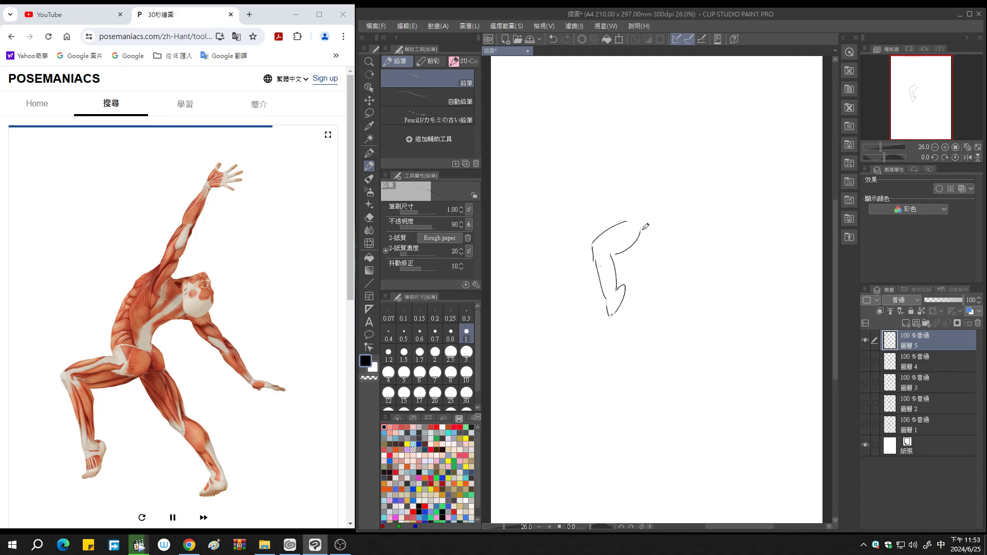
{"action": "mouse_move", "coordinate": [641, 230]}
{"action": "left_mouse_down"}
{"action": "mouse_move", "coordinate": [656, 208]}
{"action": "mouse_move", "coordinate": [638, 204]}
{"action": "mouse_move", "coordinate": [656, 210]}
{"action": "left_mouse_up"}
{"action": "mouse_move", "coordinate": [659, 201]}
{"action": "left_mouse_down"}
{"action": "mouse_move", "coordinate": [676, 222]}
{"action": "mouse_move", "coordinate": [678, 262]}
{"action": "left_mouse_up"}
{"action": "mouse_move", "coordinate": [675, 218]}
{"action": "left_mouse_down"}
{"action": "mouse_move", "coordinate": [701, 289]}
{"action": "mouse_move", "coordinate": [694, 306]}
{"action": "mouse_move", "coordinate": [708, 310]}
{"action": "left_mouse_up"}
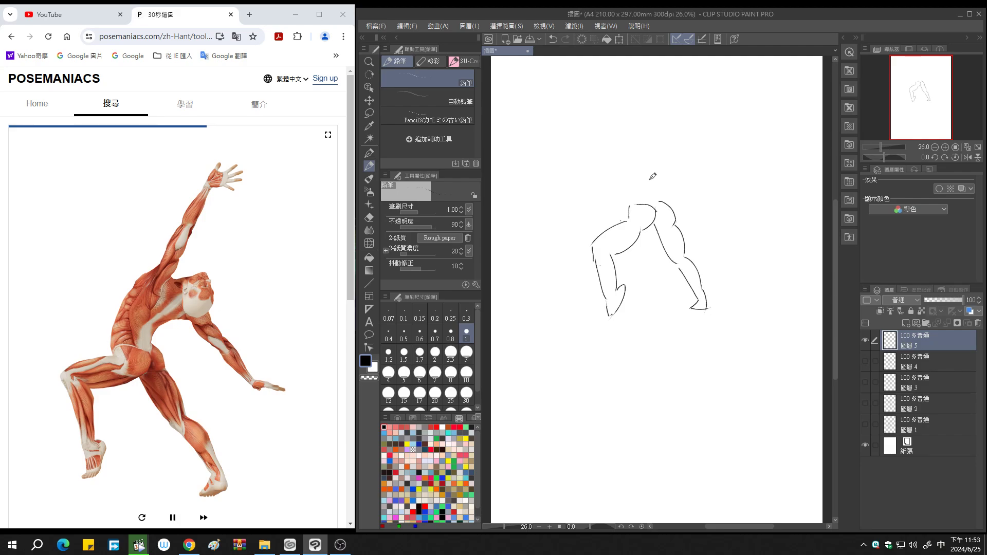
- Sketch the lunging figure's torso, chest and raised arm with its hand
{"action": "left_click_drag", "start_coordinate": [659, 203], "coordinate": [663, 199]}
{"action": "left_click_drag", "start_coordinate": [661, 200], "coordinate": [692, 179]}
{"action": "left_click_drag", "start_coordinate": [654, 155], "coordinate": [626, 206]}
{"action": "left_click_drag", "start_coordinate": [669, 152], "coordinate": [670, 169]}
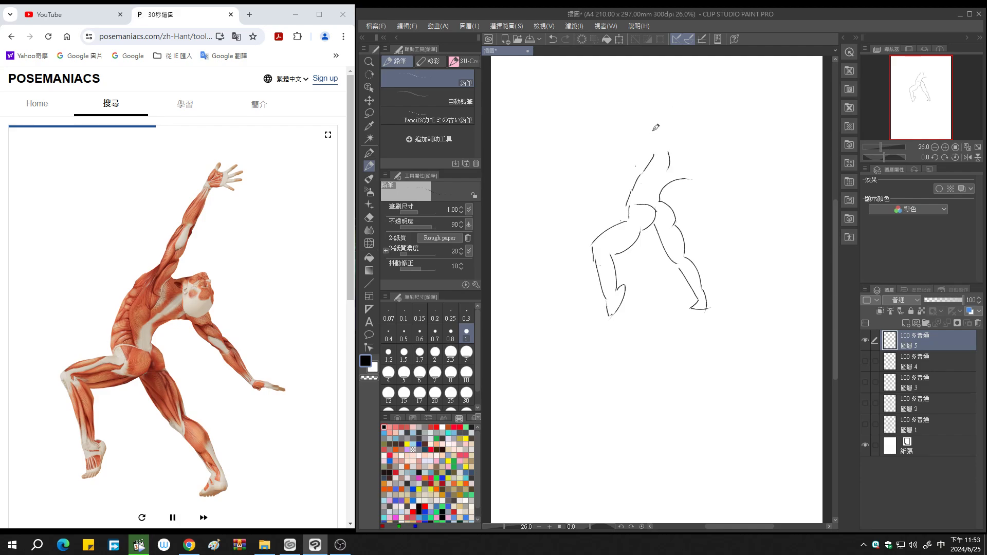
{"action": "mouse_move", "coordinate": [652, 131]}
{"action": "left_mouse_down"}
{"action": "mouse_move", "coordinate": [654, 153]}
{"action": "mouse_move", "coordinate": [669, 150]}
{"action": "left_mouse_up"}
{"action": "mouse_move", "coordinate": [658, 100]}
{"action": "left_mouse_down"}
{"action": "mouse_move", "coordinate": [652, 131]}
{"action": "mouse_move", "coordinate": [667, 129]}
{"action": "left_mouse_up"}
{"action": "left_click_drag", "start_coordinate": [679, 89], "coordinate": [662, 100]}
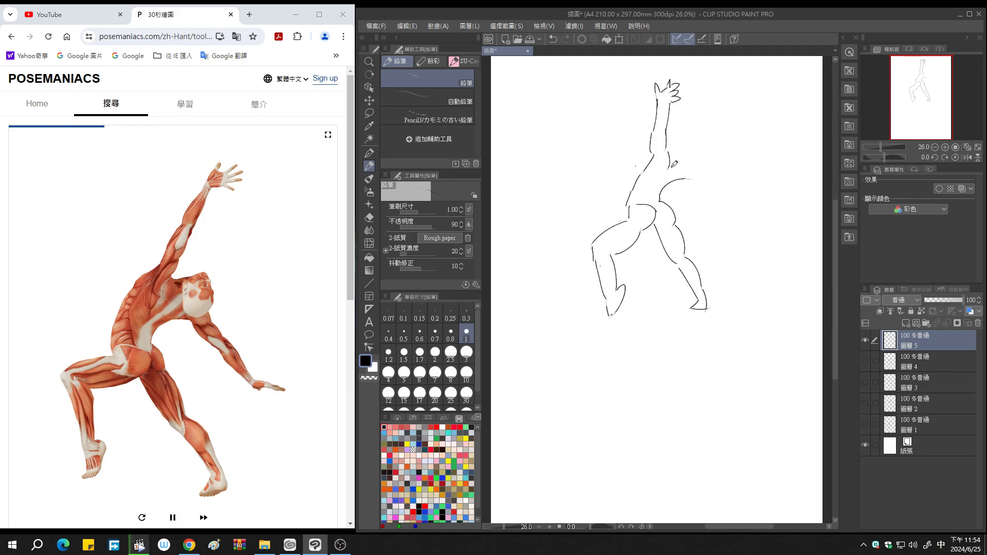
- Draw the outstretched right arm and the lowered head
{"action": "mouse_move", "coordinate": [671, 164]}
{"action": "left_mouse_down"}
{"action": "mouse_move", "coordinate": [692, 153]}
{"action": "mouse_move", "coordinate": [698, 163]}
{"action": "left_mouse_up"}
{"action": "left_click_drag", "start_coordinate": [696, 162], "coordinate": [703, 181]}
{"action": "left_click_drag", "start_coordinate": [682, 164], "coordinate": [692, 173]}
{"action": "mouse_move", "coordinate": [700, 171]}
{"action": "left_mouse_down"}
{"action": "mouse_move", "coordinate": [685, 181]}
{"action": "mouse_move", "coordinate": [703, 208]}
{"action": "mouse_move", "coordinate": [713, 185]}
{"action": "mouse_move", "coordinate": [712, 210]}
{"action": "mouse_move", "coordinate": [734, 232]}
{"action": "mouse_move", "coordinate": [733, 248]}
{"action": "mouse_move", "coordinate": [755, 235]}
{"action": "left_mouse_up"}
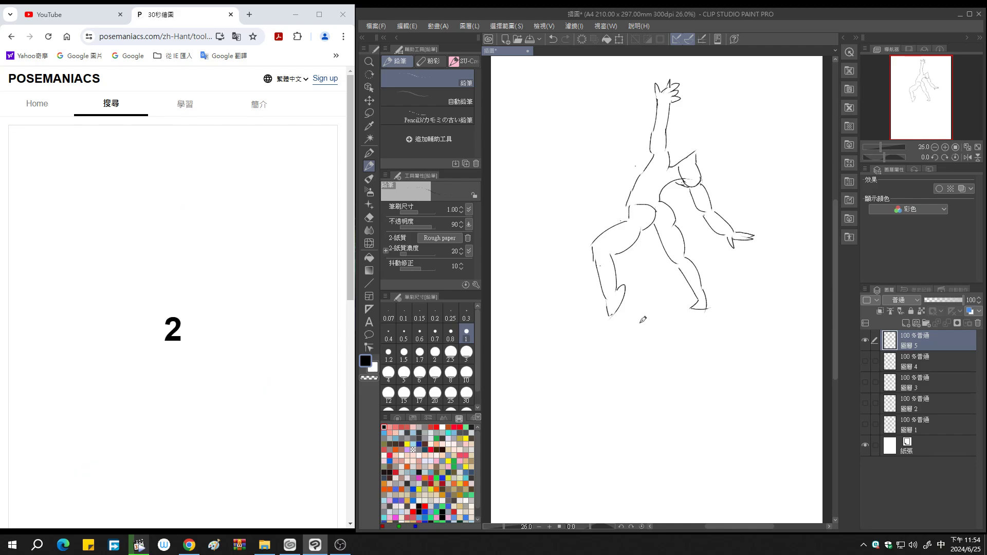
- Add layer 6, hide the lunging sketch, and draw the standing foot, leg and hip
{"action": "left_click", "coordinate": [906, 323]}
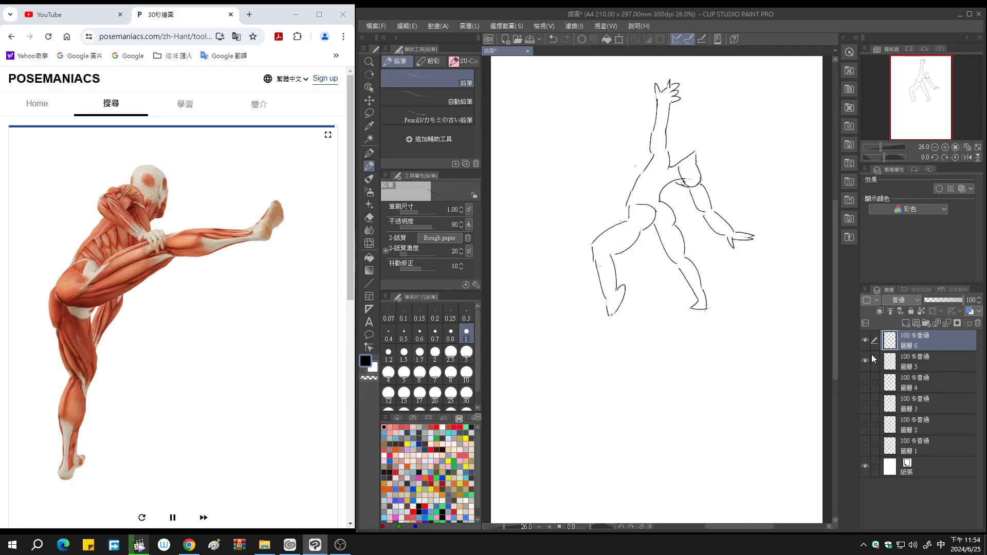
{"action": "left_click", "coordinate": [864, 360]}
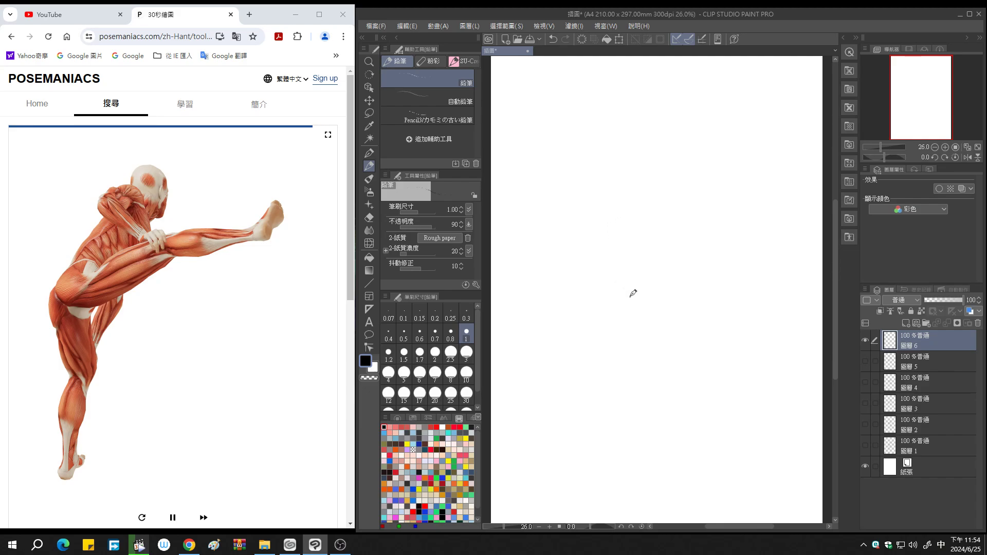
{"action": "mouse_move", "coordinate": [634, 292]}
{"action": "left_mouse_down"}
{"action": "mouse_move", "coordinate": [641, 307]}
{"action": "mouse_move", "coordinate": [623, 319]}
{"action": "left_mouse_up"}
{"action": "left_click_drag", "start_coordinate": [624, 273], "coordinate": [624, 298]}
{"action": "mouse_move", "coordinate": [625, 297]}
{"action": "left_mouse_down"}
{"action": "mouse_move", "coordinate": [635, 293]}
{"action": "mouse_move", "coordinate": [611, 297]}
{"action": "mouse_move", "coordinate": [616, 317]}
{"action": "left_mouse_up"}
{"action": "left_click_drag", "start_coordinate": [598, 236], "coordinate": [611, 268]}
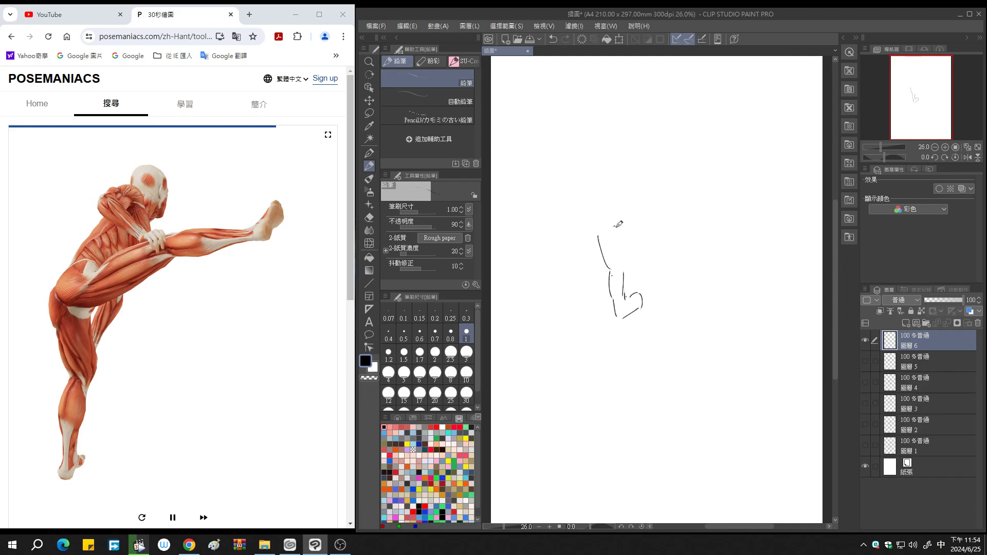
{"action": "left_click_drag", "start_coordinate": [615, 226], "coordinate": [627, 273]}
{"action": "mouse_move", "coordinate": [591, 211]}
{"action": "left_mouse_down"}
{"action": "mouse_move", "coordinate": [598, 234]}
{"action": "mouse_move", "coordinate": [618, 207]}
{"action": "mouse_move", "coordinate": [667, 183]}
{"action": "left_mouse_up"}
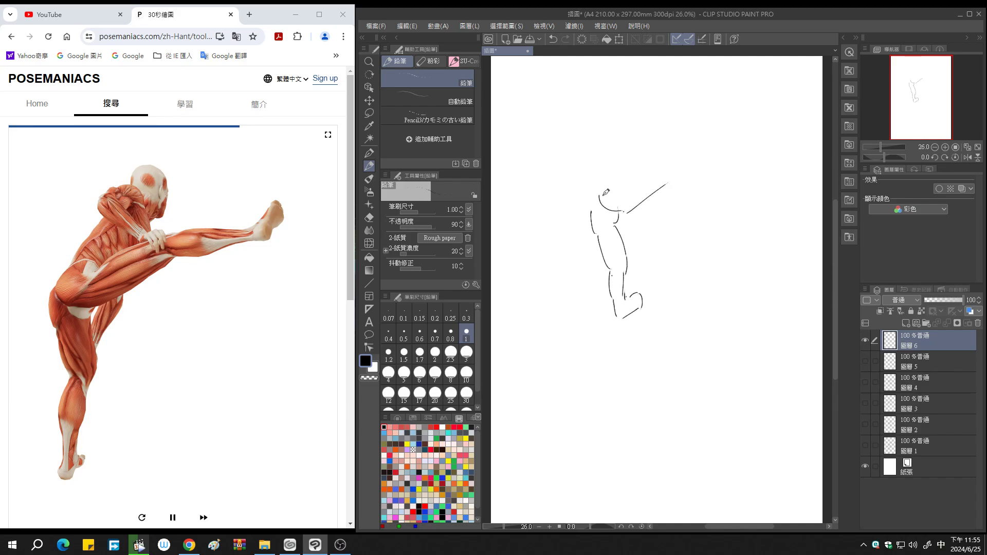
{"action": "mouse_move", "coordinate": [601, 195]}
{"action": "left_mouse_down"}
{"action": "mouse_move", "coordinate": [621, 179]}
{"action": "mouse_move", "coordinate": [631, 188]}
{"action": "mouse_move", "coordinate": [687, 167]}
{"action": "left_mouse_up"}
{"action": "left_click_drag", "start_coordinate": [598, 197], "coordinate": [590, 211]}
- Sketch the kicking leg, back, chest, gripping arm and head
{"action": "mouse_move", "coordinate": [668, 184]}
{"action": "left_mouse_down"}
{"action": "mouse_move", "coordinate": [723, 159]}
{"action": "mouse_move", "coordinate": [733, 166]}
{"action": "mouse_move", "coordinate": [730, 150]}
{"action": "mouse_move", "coordinate": [733, 167]}
{"action": "left_mouse_up"}
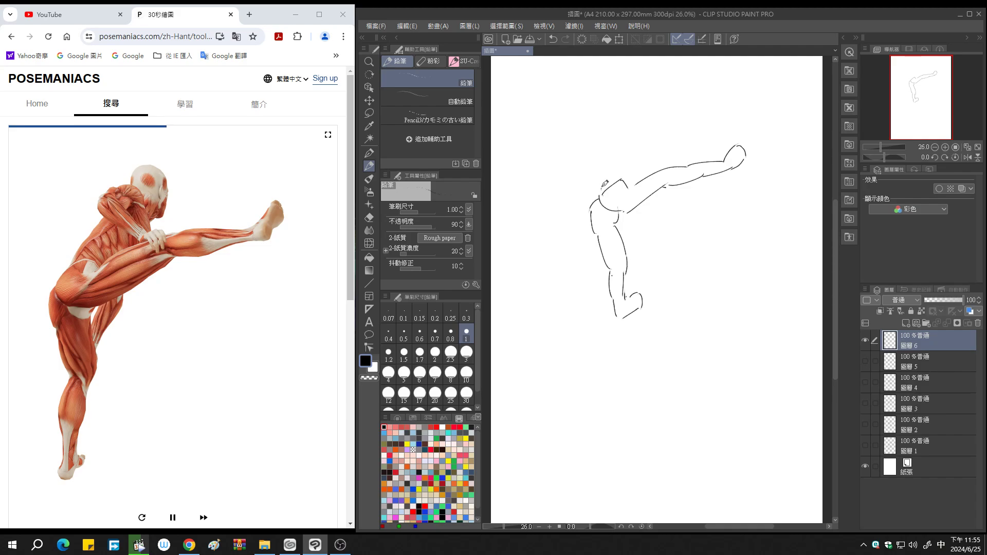
{"action": "left_click_drag", "start_coordinate": [602, 192], "coordinate": [645, 129]}
{"action": "left_click_drag", "start_coordinate": [649, 135], "coordinate": [664, 171]}
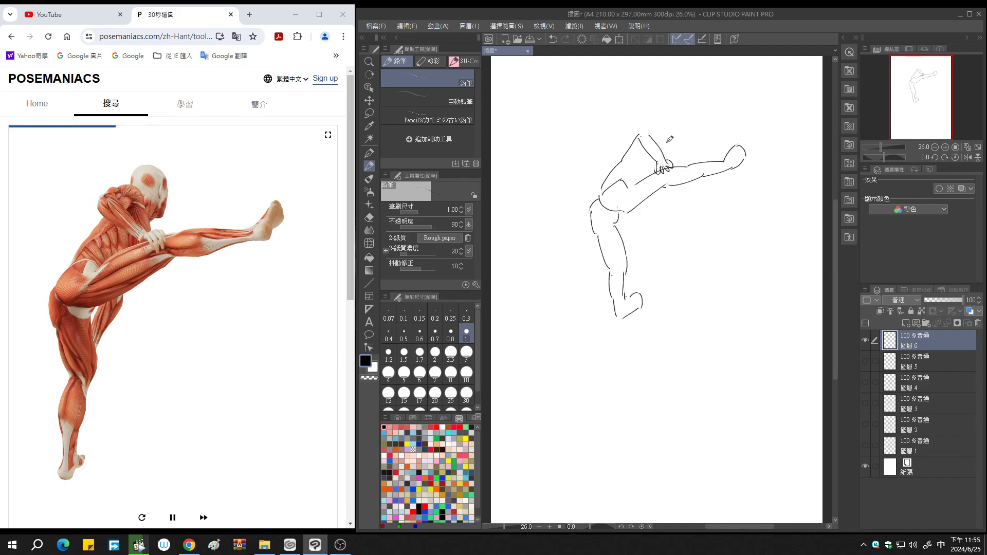
{"action": "mouse_move", "coordinate": [667, 139]}
{"action": "left_mouse_down"}
{"action": "mouse_move", "coordinate": [671, 157]}
{"action": "mouse_move", "coordinate": [680, 136]}
{"action": "mouse_move", "coordinate": [667, 108]}
{"action": "mouse_move", "coordinate": [654, 123]}
{"action": "mouse_move", "coordinate": [661, 128]}
{"action": "left_mouse_up"}
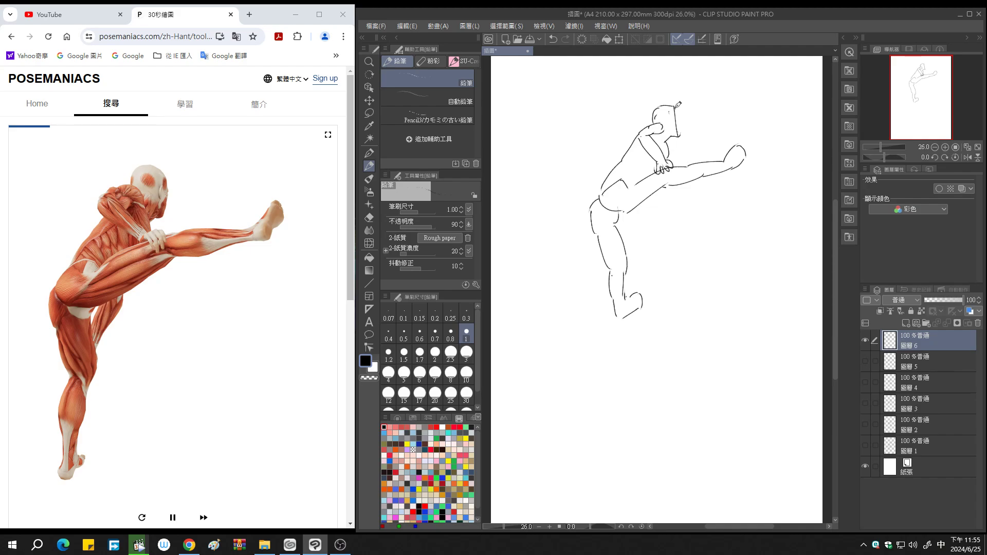
{"action": "left_click_drag", "start_coordinate": [679, 123], "coordinate": [681, 138]}
{"action": "mouse_move", "coordinate": [644, 198]}
{"action": "left_mouse_down"}
{"action": "mouse_move", "coordinate": [646, 219]}
{"action": "mouse_move", "coordinate": [625, 237]}
{"action": "left_mouse_up"}
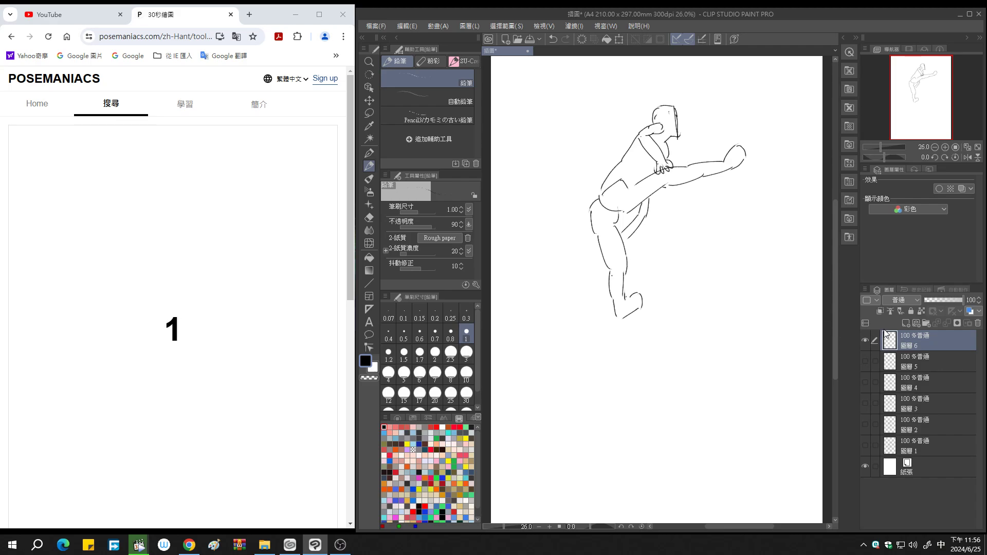
- Add layer 7, hide the kicking sketch, and draw the head, shoulder, back and one leg
{"action": "left_click", "coordinate": [906, 323]}
{"action": "left_click", "coordinate": [866, 362]}
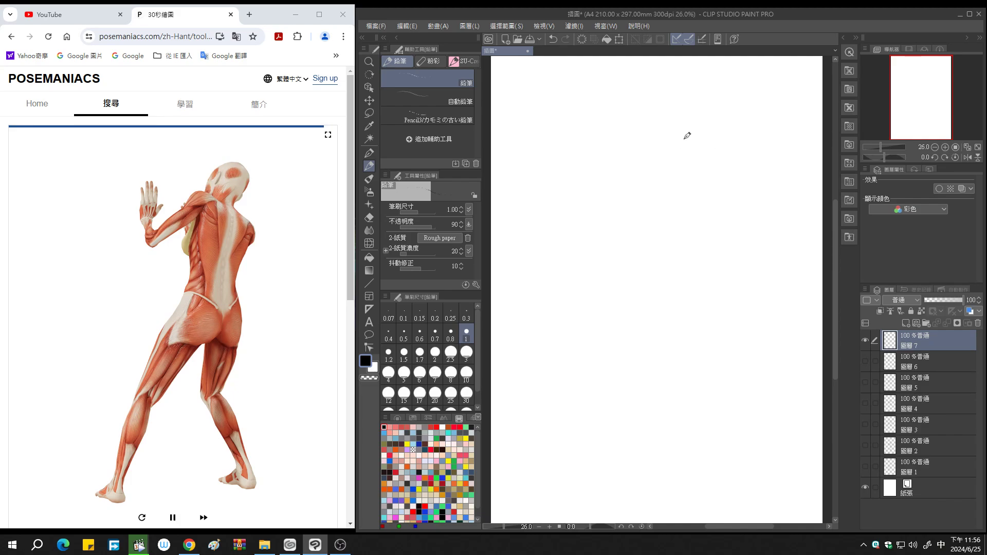
{"action": "mouse_move", "coordinate": [696, 132]}
{"action": "left_mouse_down"}
{"action": "mouse_move", "coordinate": [685, 153]}
{"action": "mouse_move", "coordinate": [710, 150]}
{"action": "mouse_move", "coordinate": [722, 169]}
{"action": "mouse_move", "coordinate": [664, 160]}
{"action": "mouse_move", "coordinate": [689, 164]}
{"action": "mouse_move", "coordinate": [676, 181]}
{"action": "mouse_move", "coordinate": [689, 188]}
{"action": "mouse_move", "coordinate": [683, 225]}
{"action": "left_mouse_up"}
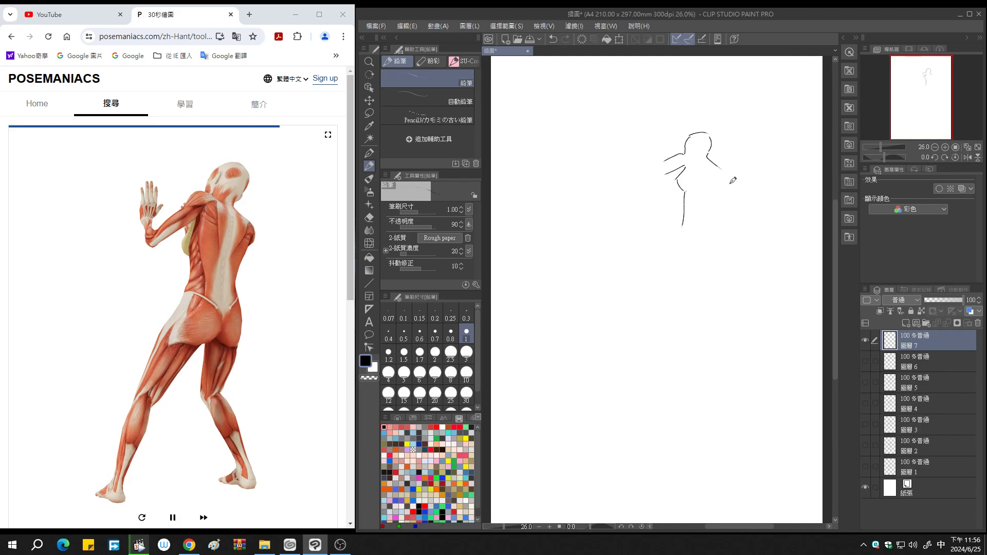
{"action": "mouse_move", "coordinate": [722, 167]}
{"action": "left_mouse_down"}
{"action": "mouse_move", "coordinate": [719, 232]}
{"action": "mouse_move", "coordinate": [703, 251]}
{"action": "mouse_move", "coordinate": [722, 267]}
{"action": "mouse_move", "coordinate": [704, 291]}
{"action": "mouse_move", "coordinate": [718, 292]}
{"action": "mouse_move", "coordinate": [730, 329]}
{"action": "left_mouse_up"}
{"action": "left_click_drag", "start_coordinate": [719, 295], "coordinate": [734, 327]}
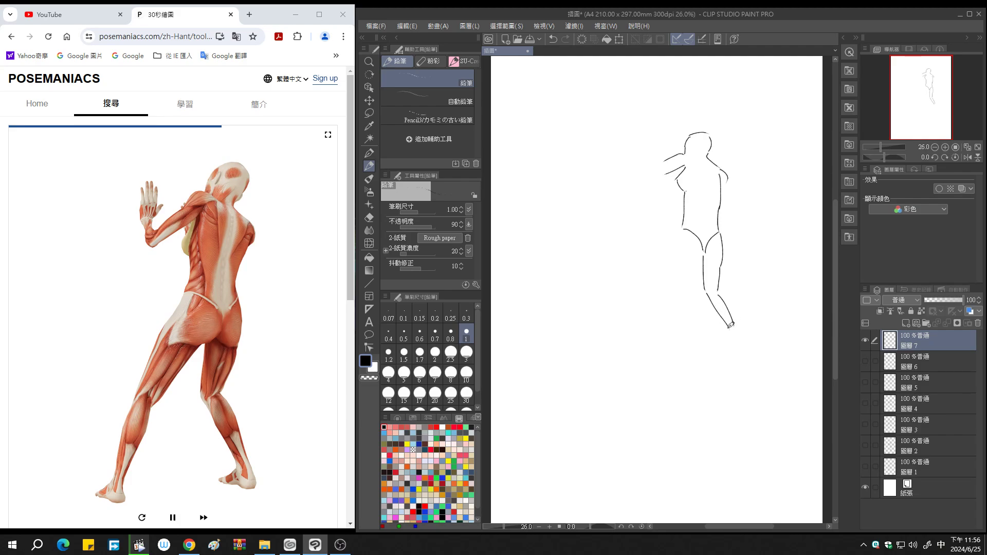
{"action": "mouse_move", "coordinate": [731, 330]}
{"action": "left_mouse_down"}
{"action": "mouse_move", "coordinate": [708, 337]}
{"action": "mouse_move", "coordinate": [738, 336]}
{"action": "left_mouse_up"}
- Draw the other leg, the forearm, the second hand's fingers and the back contour
{"action": "mouse_move", "coordinate": [684, 232]}
{"action": "left_mouse_down"}
{"action": "mouse_move", "coordinate": [662, 272]}
{"action": "mouse_move", "coordinate": [675, 291]}
{"action": "mouse_move", "coordinate": [657, 325]}
{"action": "left_mouse_up"}
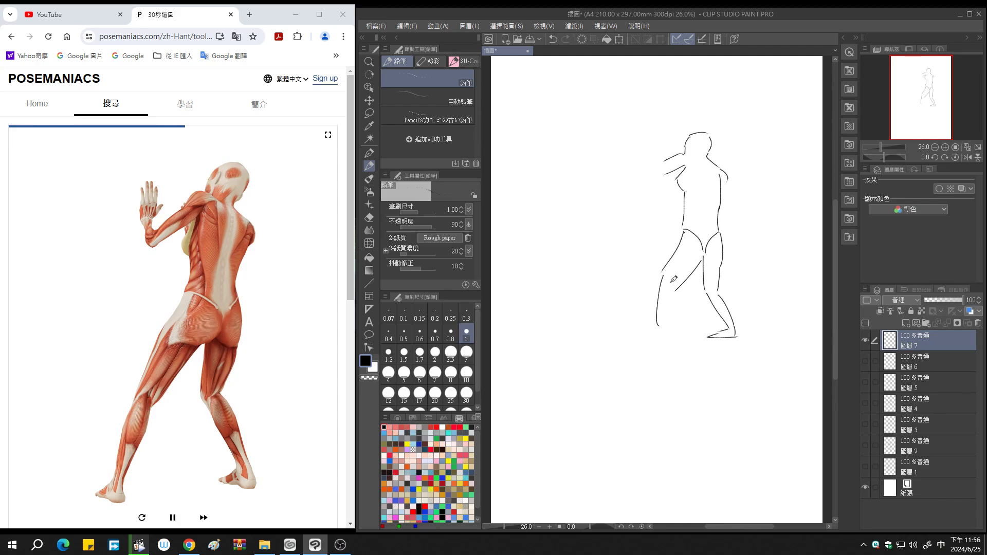
{"action": "mouse_move", "coordinate": [674, 283]}
{"action": "left_mouse_down"}
{"action": "mouse_move", "coordinate": [670, 324]}
{"action": "mouse_move", "coordinate": [645, 325]}
{"action": "mouse_move", "coordinate": [667, 326]}
{"action": "left_mouse_up"}
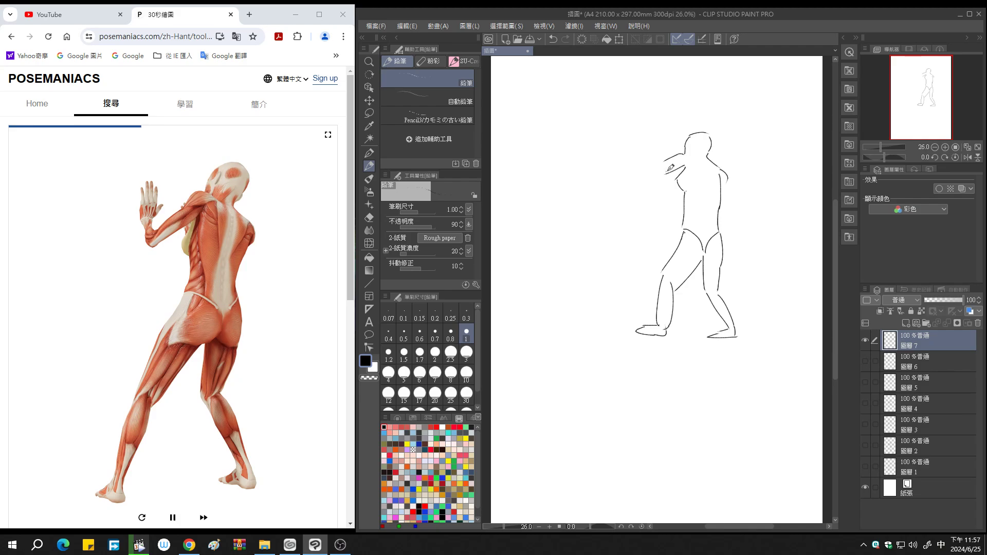
{"action": "mouse_move", "coordinate": [668, 170]}
{"action": "left_mouse_down"}
{"action": "mouse_move", "coordinate": [651, 181]}
{"action": "mouse_move", "coordinate": [649, 166]}
{"action": "mouse_move", "coordinate": [641, 171]}
{"action": "mouse_move", "coordinate": [650, 180]}
{"action": "mouse_move", "coordinate": [638, 126]}
{"action": "mouse_move", "coordinate": [625, 131]}
{"action": "mouse_move", "coordinate": [632, 153]}
{"action": "left_mouse_up"}
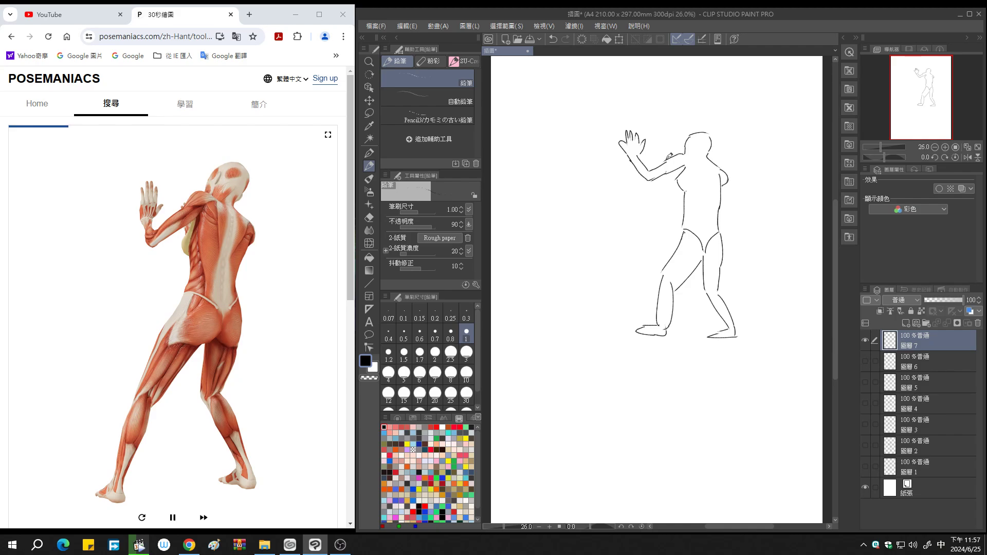
{"action": "left_click_drag", "start_coordinate": [666, 156], "coordinate": [677, 150]}
{"action": "left_click_drag", "start_coordinate": [695, 170], "coordinate": [702, 191]}
- Add layer 8, hide layer 7, and sketch the kneeling figure's head, neck, shoulder and arm
{"action": "left_click", "coordinate": [914, 323]}
{"action": "left_click", "coordinate": [866, 359]}
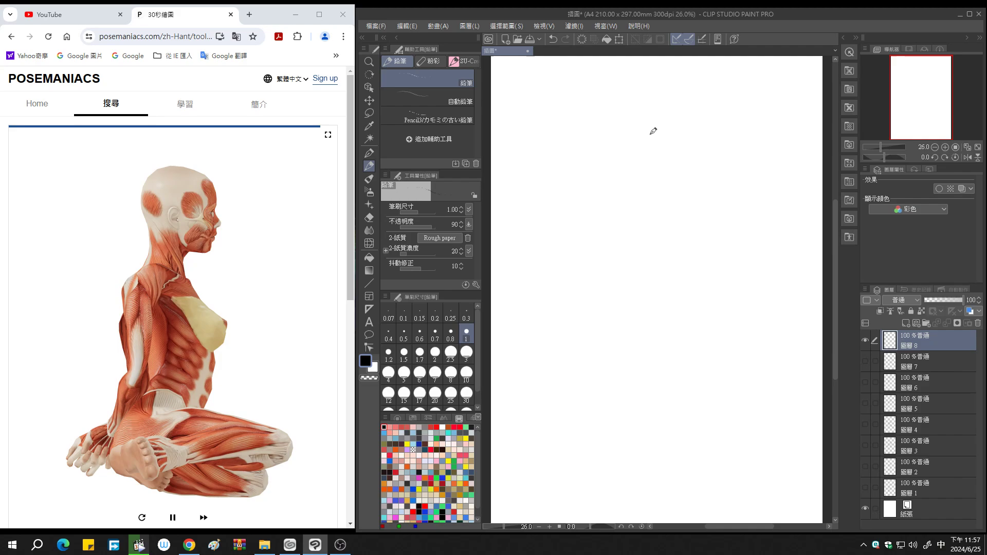
{"action": "left_click_drag", "start_coordinate": [656, 126], "coordinate": [644, 187]}
{"action": "mouse_move", "coordinate": [658, 127]}
{"action": "left_mouse_down"}
{"action": "mouse_move", "coordinate": [686, 141]}
{"action": "mouse_move", "coordinate": [687, 165]}
{"action": "mouse_move", "coordinate": [671, 171]}
{"action": "mouse_move", "coordinate": [671, 187]}
{"action": "mouse_move", "coordinate": [695, 212]}
{"action": "mouse_move", "coordinate": [676, 229]}
{"action": "mouse_move", "coordinate": [688, 252]}
{"action": "mouse_move", "coordinate": [681, 266]}
{"action": "left_mouse_up"}
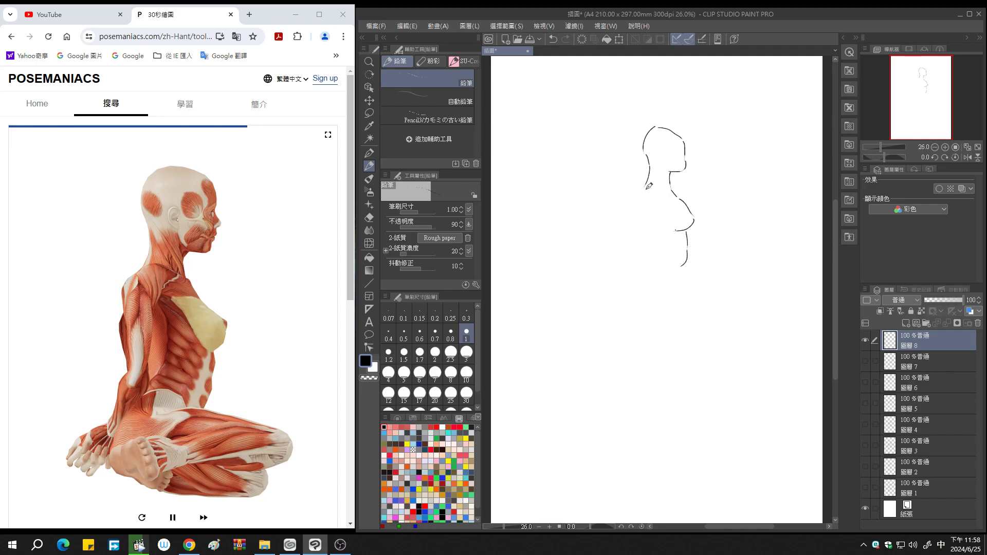
{"action": "mouse_move", "coordinate": [661, 192]}
{"action": "left_mouse_down"}
{"action": "mouse_move", "coordinate": [638, 230]}
{"action": "mouse_move", "coordinate": [653, 228]}
{"action": "left_mouse_up"}
{"action": "mouse_move", "coordinate": [639, 235]}
{"action": "left_mouse_down"}
{"action": "mouse_move", "coordinate": [628, 265]}
{"action": "mouse_move", "coordinate": [638, 265]}
{"action": "left_mouse_up"}
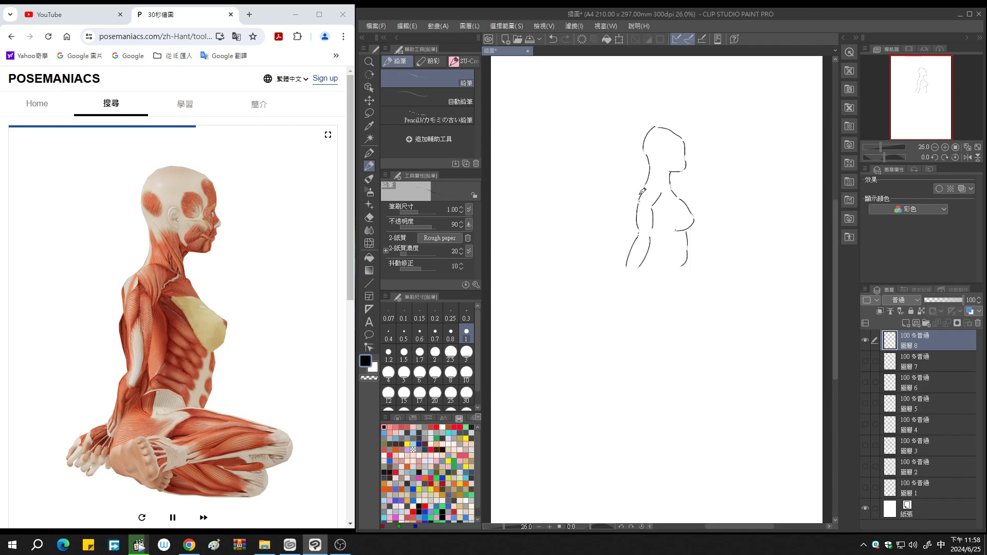
{"action": "left_click_drag", "start_coordinate": [643, 192], "coordinate": [634, 227]}
- Sketch the belly, thigh, foot, folded leg and hip, undoing the last finger strokes
{"action": "left_click_drag", "start_coordinate": [646, 260], "coordinate": [678, 265]}
{"action": "mouse_move", "coordinate": [662, 271]}
{"action": "left_mouse_down"}
{"action": "mouse_move", "coordinate": [701, 270]}
{"action": "mouse_move", "coordinate": [722, 288]}
{"action": "mouse_move", "coordinate": [651, 285]}
{"action": "mouse_move", "coordinate": [649, 301]}
{"action": "mouse_move", "coordinate": [669, 297]}
{"action": "left_mouse_up"}
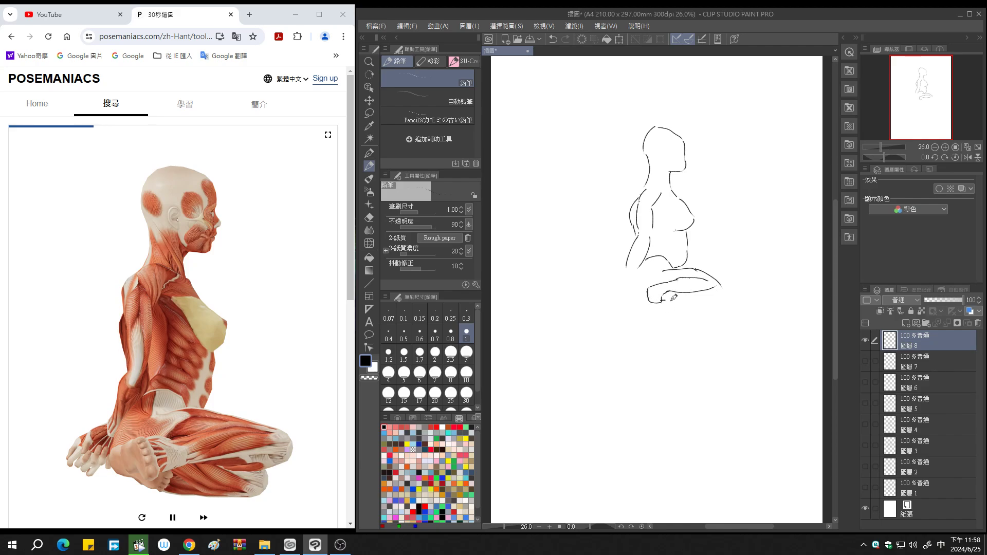
{"action": "mouse_move", "coordinate": [663, 298]}
{"action": "left_mouse_down"}
{"action": "mouse_move", "coordinate": [662, 307]}
{"action": "mouse_move", "coordinate": [645, 296]}
{"action": "left_mouse_up"}
{"action": "mouse_move", "coordinate": [678, 309]}
{"action": "left_mouse_down"}
{"action": "mouse_move", "coordinate": [703, 309]}
{"action": "mouse_move", "coordinate": [719, 289]}
{"action": "mouse_move", "coordinate": [711, 311]}
{"action": "mouse_move", "coordinate": [720, 287]}
{"action": "left_mouse_up"}
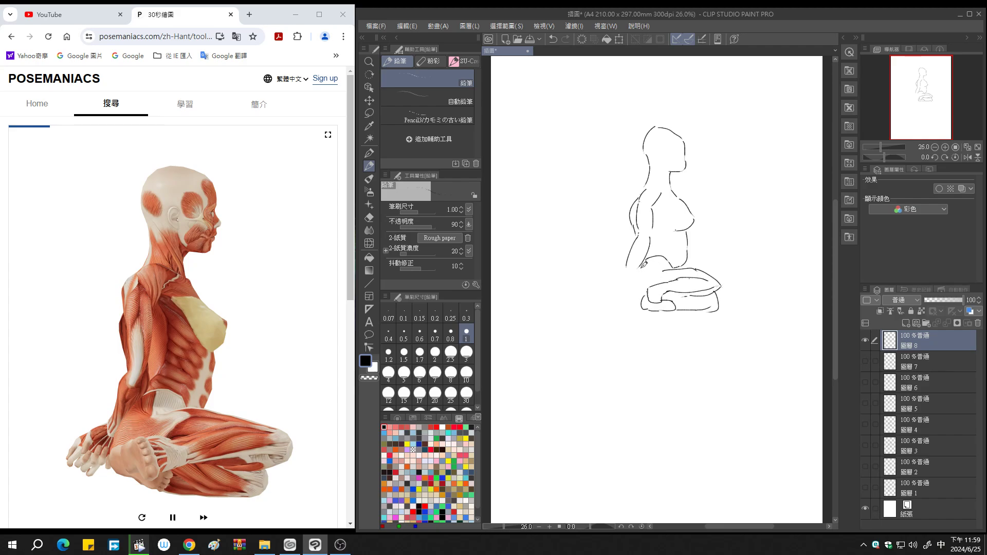
{"action": "left_click_drag", "start_coordinate": [642, 265], "coordinate": [643, 302]}
{"action": "mouse_move", "coordinate": [633, 241]}
{"action": "left_mouse_down"}
{"action": "mouse_move", "coordinate": [615, 280]}
{"action": "mouse_move", "coordinate": [629, 280]}
{"action": "mouse_move", "coordinate": [626, 292]}
{"action": "mouse_move", "coordinate": [633, 286]}
{"action": "left_mouse_up"}
{"action": "key", "text": "ctrl+z"}
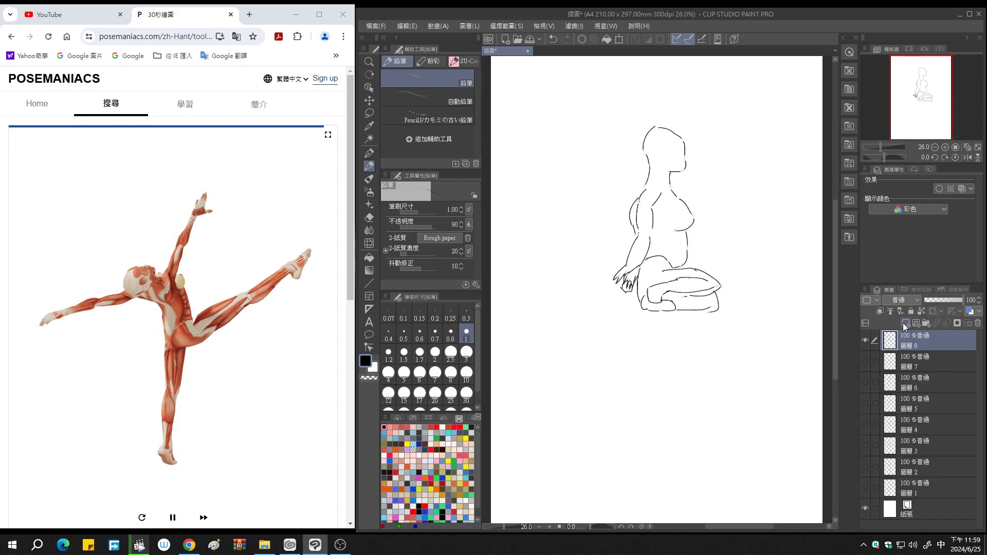
- Add layer 9, hide the kneeling sketch, and draw the dancer's outstretched arm, face and torso
{"action": "left_click", "coordinate": [906, 323]}
{"action": "left_click", "coordinate": [866, 361]}
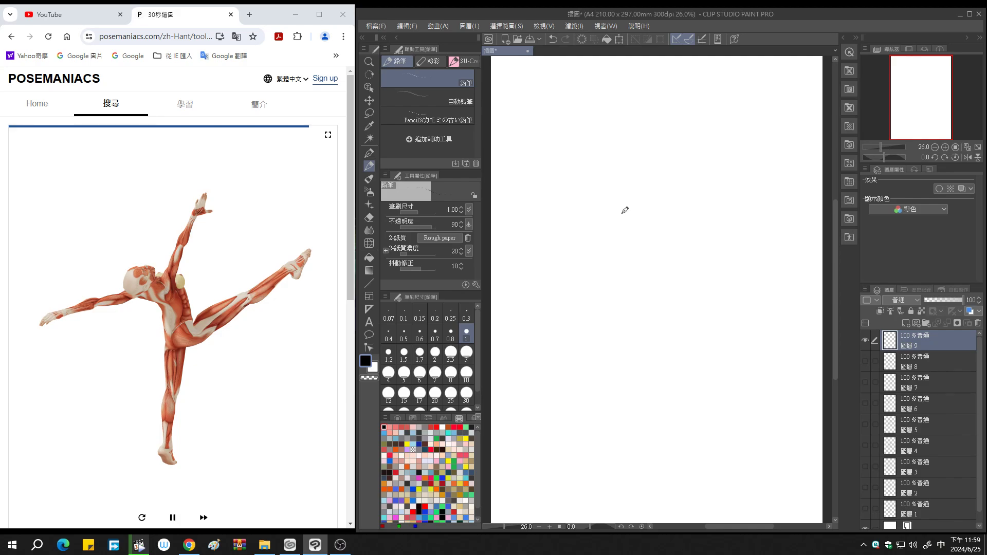
{"action": "mouse_move", "coordinate": [612, 225]}
{"action": "left_mouse_down"}
{"action": "mouse_move", "coordinate": [701, 192]}
{"action": "mouse_move", "coordinate": [706, 172]}
{"action": "left_mouse_up"}
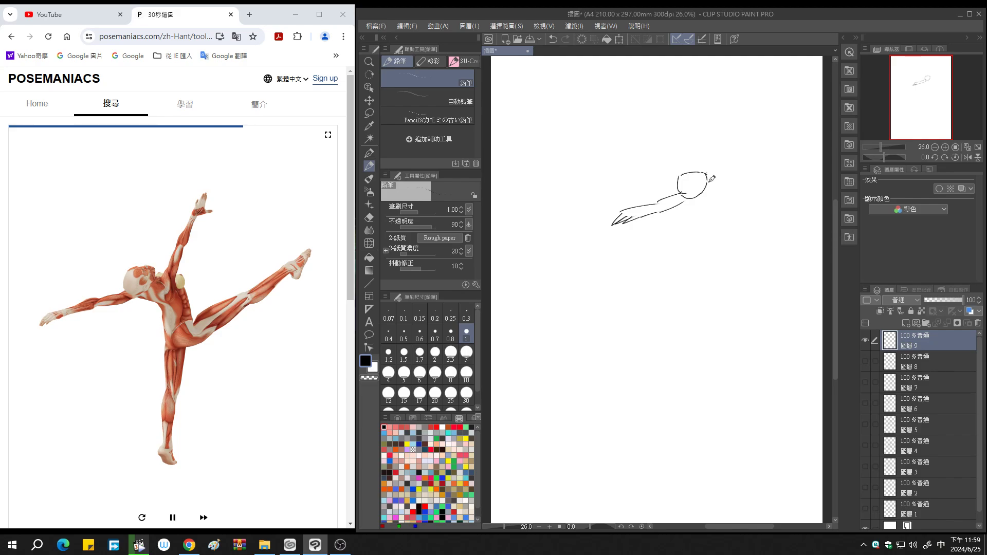
{"action": "mouse_move", "coordinate": [709, 181]}
{"action": "left_mouse_down"}
{"action": "mouse_move", "coordinate": [726, 187]}
{"action": "mouse_move", "coordinate": [737, 154]}
{"action": "mouse_move", "coordinate": [720, 177]}
{"action": "mouse_move", "coordinate": [749, 114]}
{"action": "mouse_move", "coordinate": [734, 121]}
{"action": "left_mouse_up"}
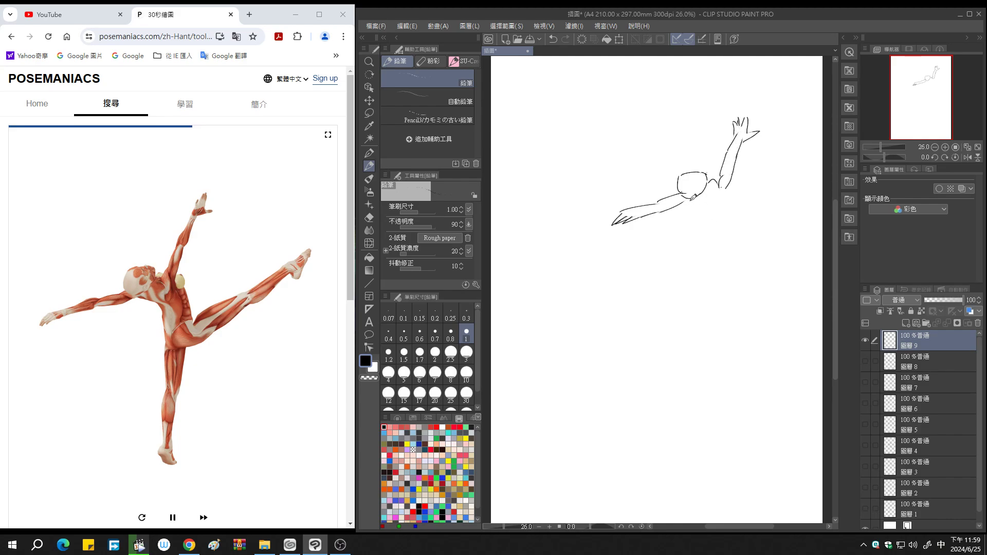
{"action": "left_click_drag", "start_coordinate": [698, 202], "coordinate": [709, 232]}
{"action": "mouse_move", "coordinate": [730, 177]}
{"action": "left_mouse_down"}
{"action": "mouse_move", "coordinate": [732, 233]}
{"action": "mouse_move", "coordinate": [718, 247]}
{"action": "left_mouse_up"}
- Draw the dancer's hip, raised foot and standing leg, plus a chest mark
{"action": "mouse_move", "coordinate": [723, 226]}
{"action": "left_mouse_down"}
{"action": "mouse_move", "coordinate": [743, 239]}
{"action": "mouse_move", "coordinate": [794, 202]}
{"action": "mouse_move", "coordinate": [789, 211]}
{"action": "left_mouse_up"}
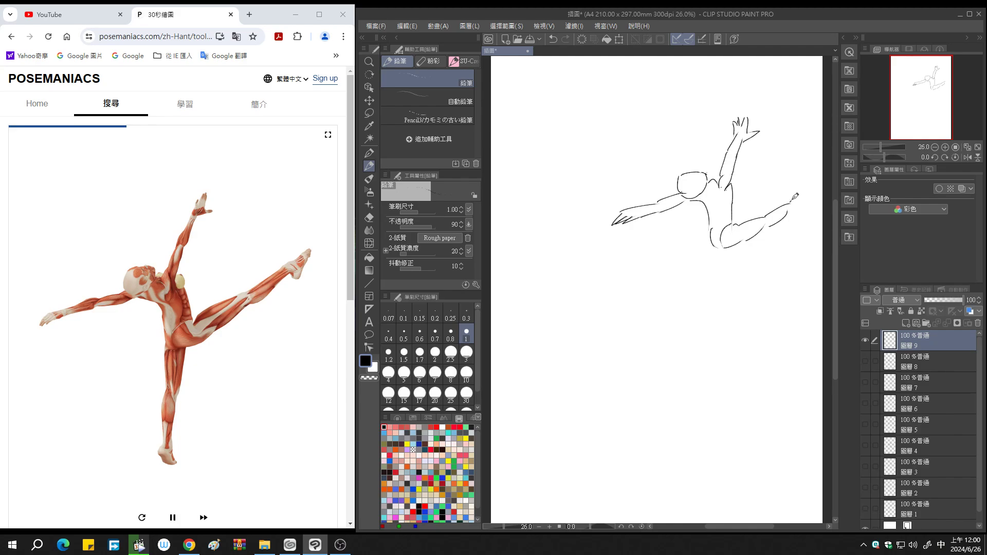
{"action": "mouse_move", "coordinate": [794, 196]}
{"action": "left_mouse_down"}
{"action": "mouse_move", "coordinate": [805, 187]}
{"action": "mouse_move", "coordinate": [788, 211]}
{"action": "left_mouse_up"}
{"action": "left_click_drag", "start_coordinate": [714, 241], "coordinate": [714, 312]}
{"action": "left_click_drag", "start_coordinate": [725, 279], "coordinate": [732, 334]}
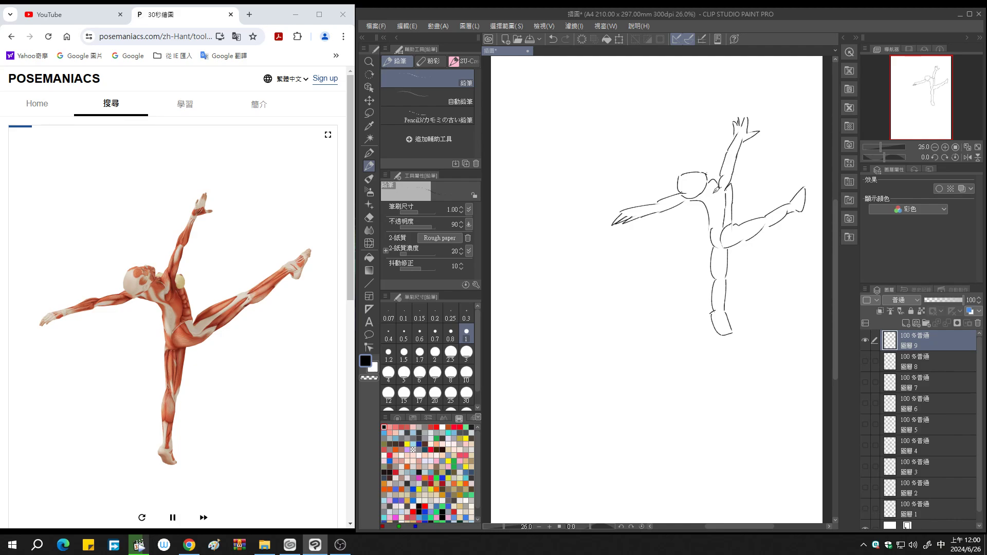
{"action": "left_click_drag", "start_coordinate": [718, 194], "coordinate": [728, 228]}
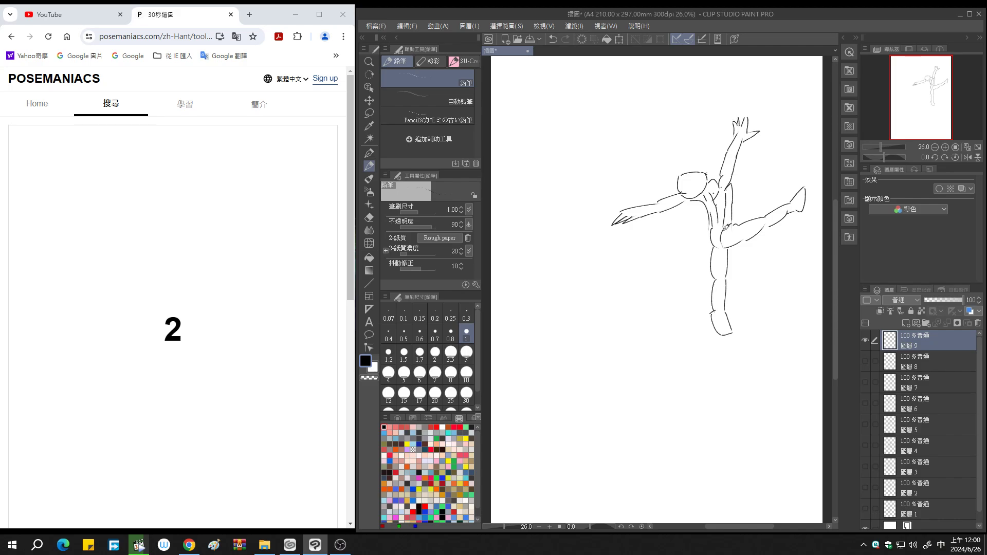
- On a new layer with the dancer hidden, sketch the raised hand, elbow, torso side and back
{"action": "left_click", "coordinate": [904, 323]}
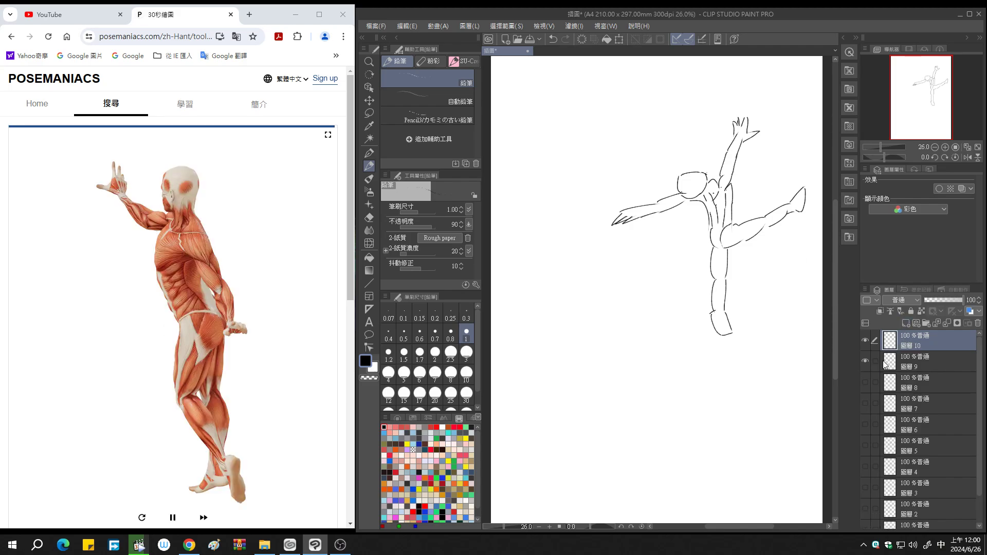
{"action": "left_click", "coordinate": [866, 360]}
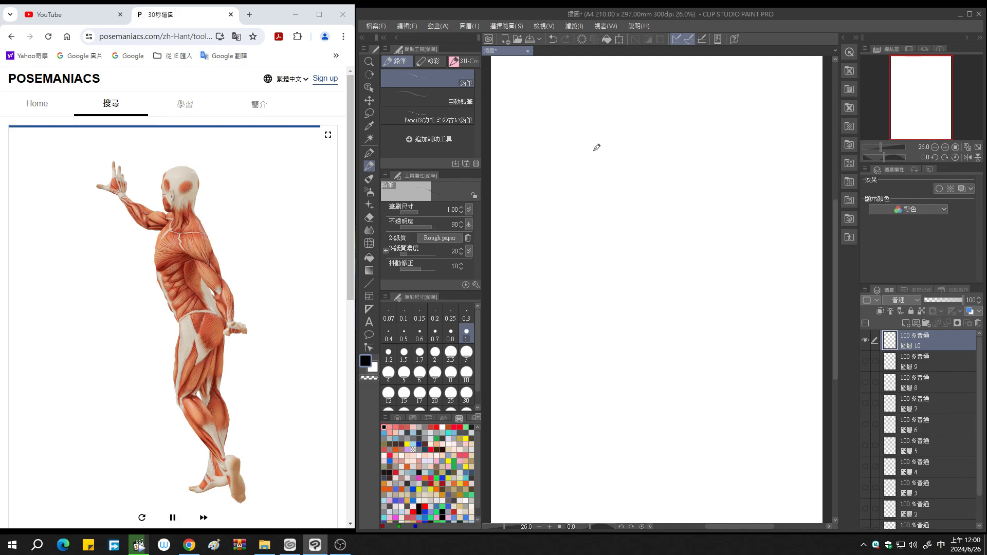
{"action": "mouse_move", "coordinate": [599, 188]}
{"action": "left_mouse_down"}
{"action": "mouse_move", "coordinate": [610, 173]}
{"action": "mouse_move", "coordinate": [620, 177]}
{"action": "mouse_move", "coordinate": [615, 204]}
{"action": "mouse_move", "coordinate": [637, 229]}
{"action": "mouse_move", "coordinate": [634, 211]}
{"action": "mouse_move", "coordinate": [661, 230]}
{"action": "left_mouse_up"}
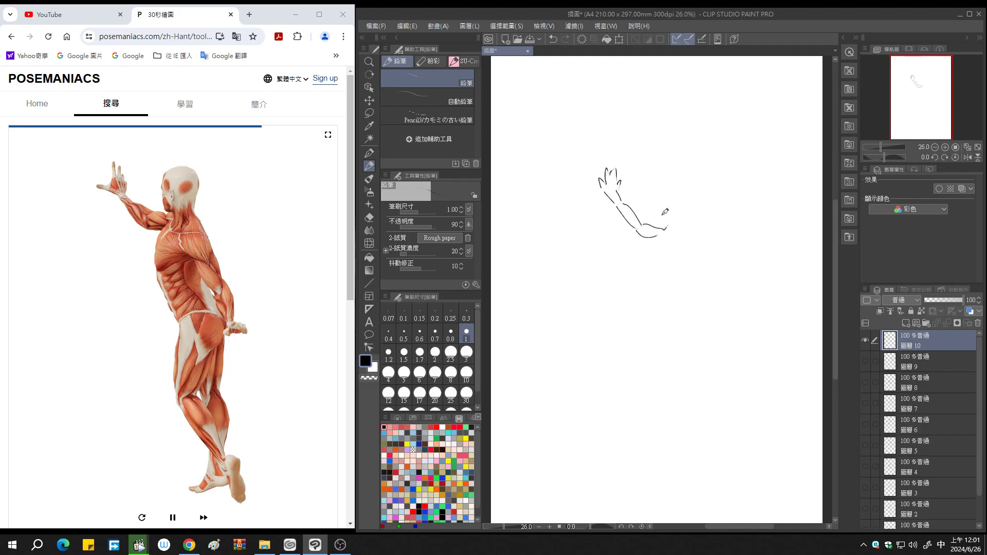
{"action": "mouse_move", "coordinate": [665, 215]}
{"action": "left_mouse_down"}
{"action": "mouse_move", "coordinate": [674, 222]}
{"action": "mouse_move", "coordinate": [664, 215]}
{"action": "mouse_move", "coordinate": [685, 195]}
{"action": "mouse_move", "coordinate": [693, 240]}
{"action": "left_mouse_up"}
{"action": "left_click_drag", "start_coordinate": [662, 232], "coordinate": [672, 300]}
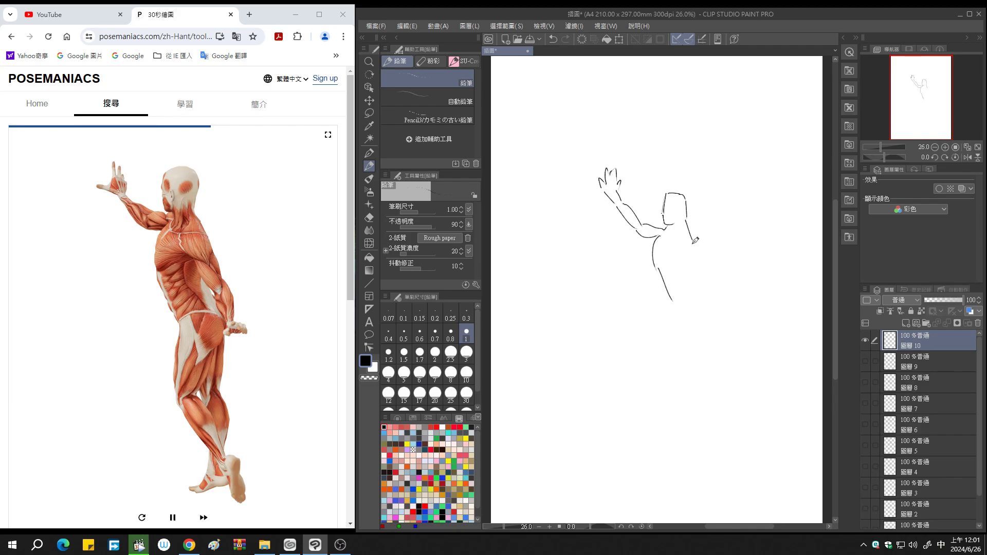
{"action": "mouse_move", "coordinate": [693, 239]}
{"action": "left_mouse_down"}
{"action": "mouse_move", "coordinate": [703, 298]}
{"action": "mouse_move", "coordinate": [717, 300]}
{"action": "left_mouse_up"}
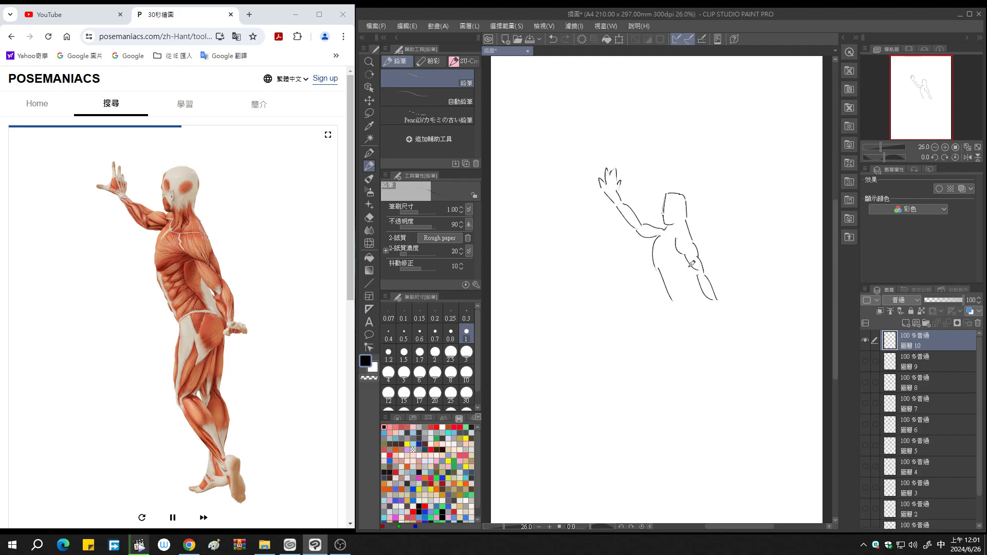
- Sketch the lowered forearm, both legs, thigh lines, foot and heel, then the lower hand
{"action": "mouse_move", "coordinate": [690, 260]}
{"action": "left_mouse_down"}
{"action": "mouse_move", "coordinate": [703, 276]}
{"action": "mouse_move", "coordinate": [681, 338]}
{"action": "left_mouse_up"}
{"action": "mouse_move", "coordinate": [671, 300]}
{"action": "left_mouse_down"}
{"action": "mouse_move", "coordinate": [669, 342]}
{"action": "mouse_move", "coordinate": [705, 367]}
{"action": "mouse_move", "coordinate": [695, 373]}
{"action": "left_mouse_up"}
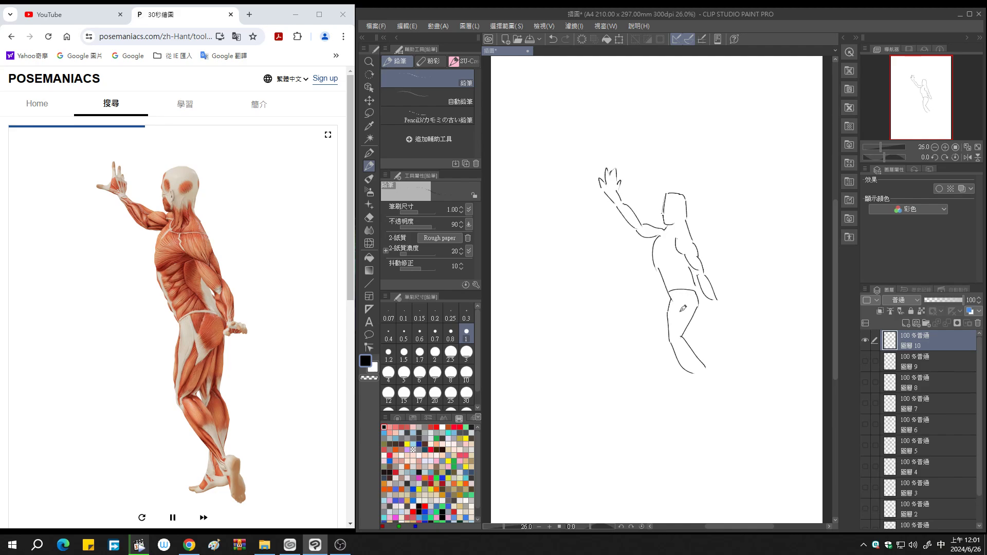
{"action": "left_click_drag", "start_coordinate": [680, 335], "coordinate": [705, 369]}
{"action": "mouse_move", "coordinate": [709, 369]}
{"action": "left_mouse_down"}
{"action": "mouse_move", "coordinate": [718, 398]}
{"action": "mouse_move", "coordinate": [706, 396]}
{"action": "mouse_move", "coordinate": [718, 392]}
{"action": "left_mouse_up"}
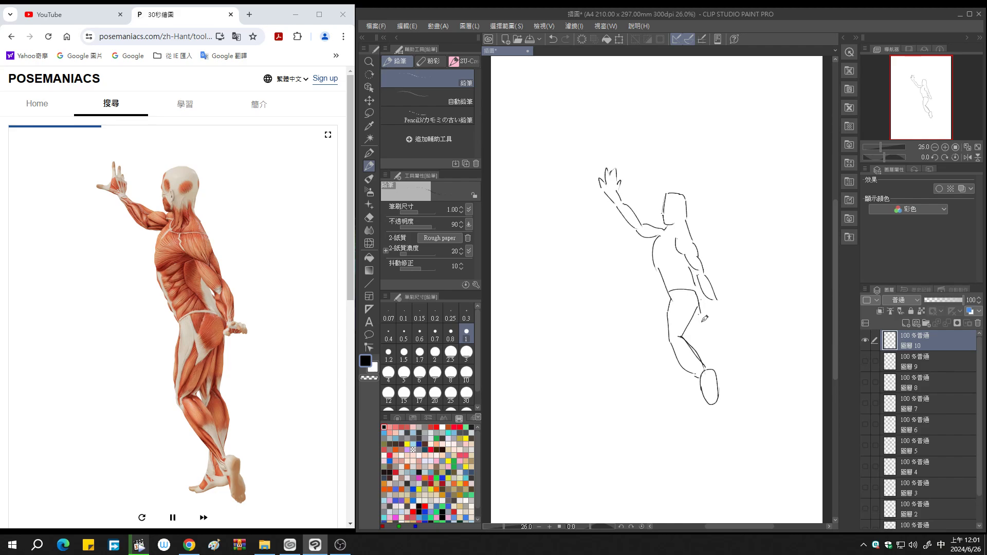
{"action": "left_click_drag", "start_coordinate": [700, 307], "coordinate": [695, 340]}
{"action": "left_click_drag", "start_coordinate": [700, 307], "coordinate": [712, 364]}
{"action": "mouse_move", "coordinate": [693, 379]}
{"action": "left_mouse_down"}
{"action": "mouse_move", "coordinate": [680, 391]}
{"action": "mouse_move", "coordinate": [697, 379]}
{"action": "left_mouse_up"}
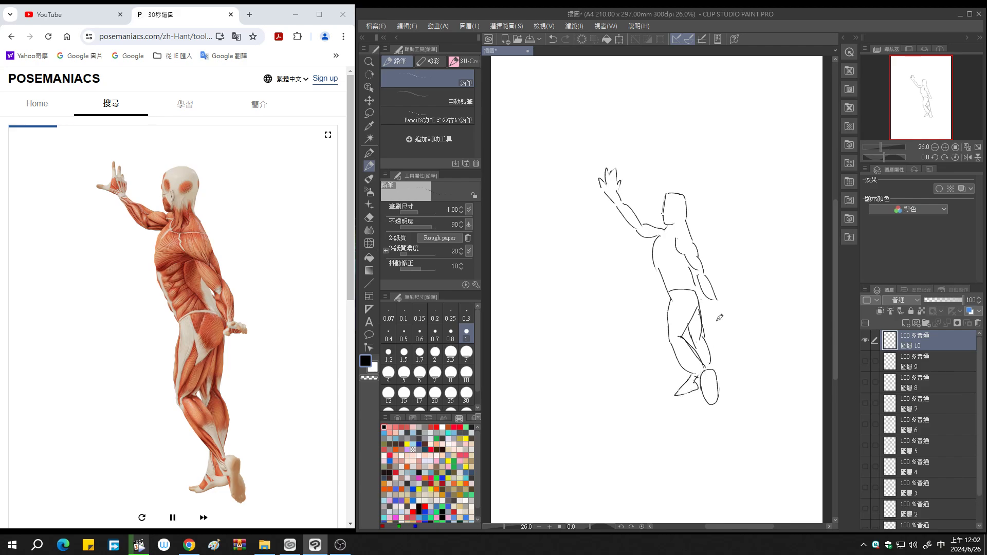
{"action": "mouse_move", "coordinate": [715, 298]}
{"action": "left_mouse_down"}
{"action": "mouse_move", "coordinate": [709, 308]}
{"action": "mouse_move", "coordinate": [726, 293]}
{"action": "left_mouse_up"}
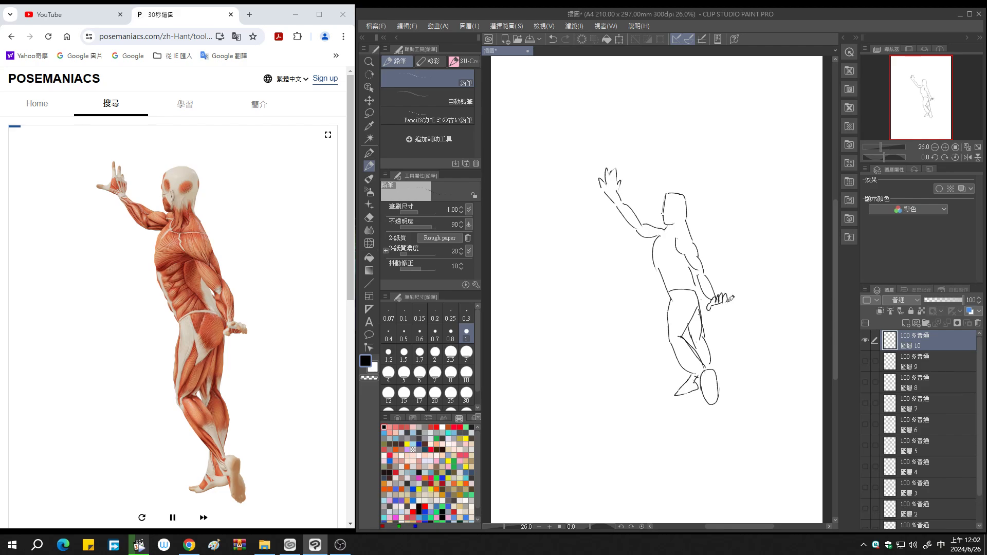